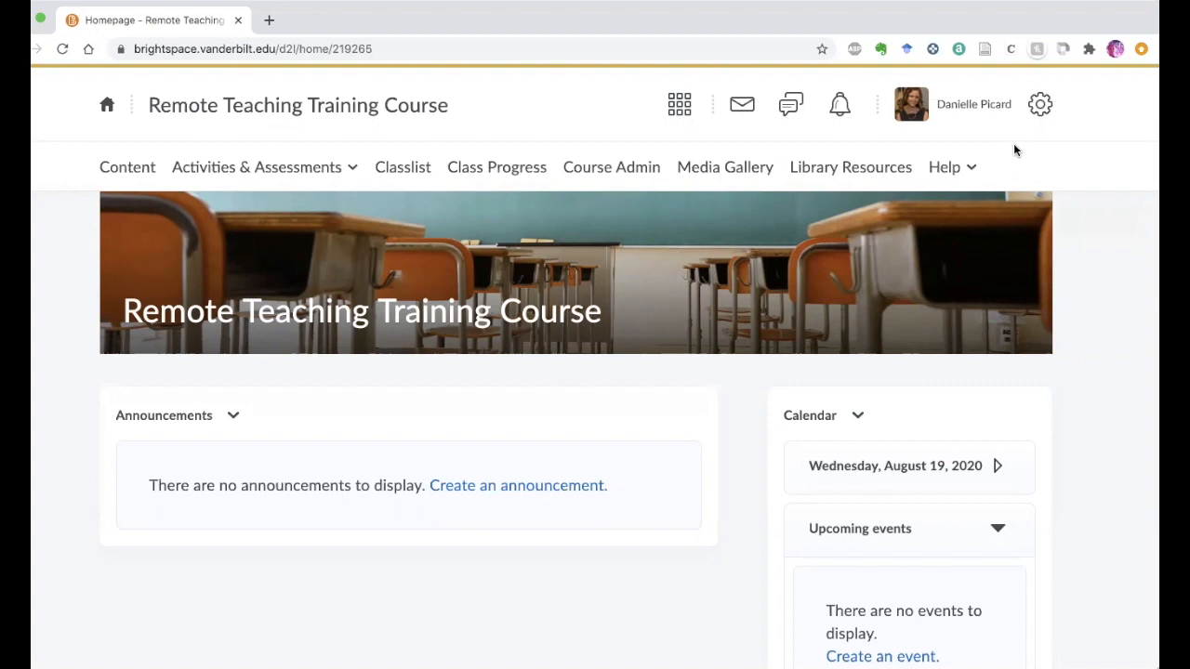
Open the Remote Teaching Training Course's current navbar for editing
{"action": "mouse_move", "coordinate": [1014, 149]}
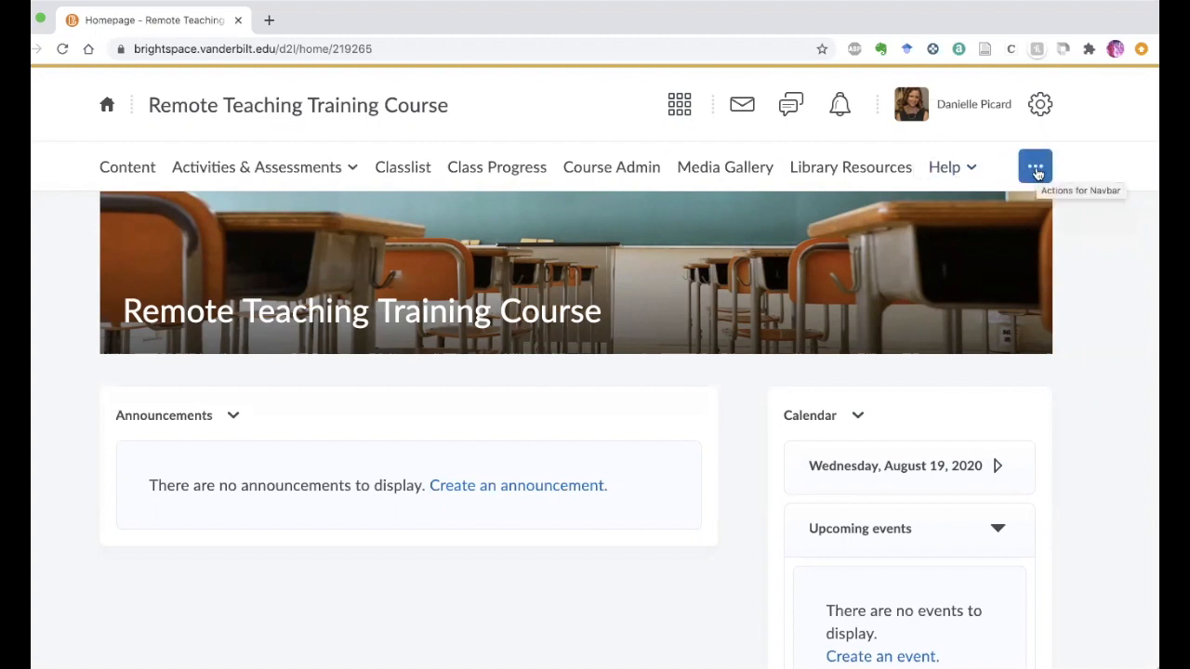
{"action": "left_click", "coordinate": [1036, 170]}
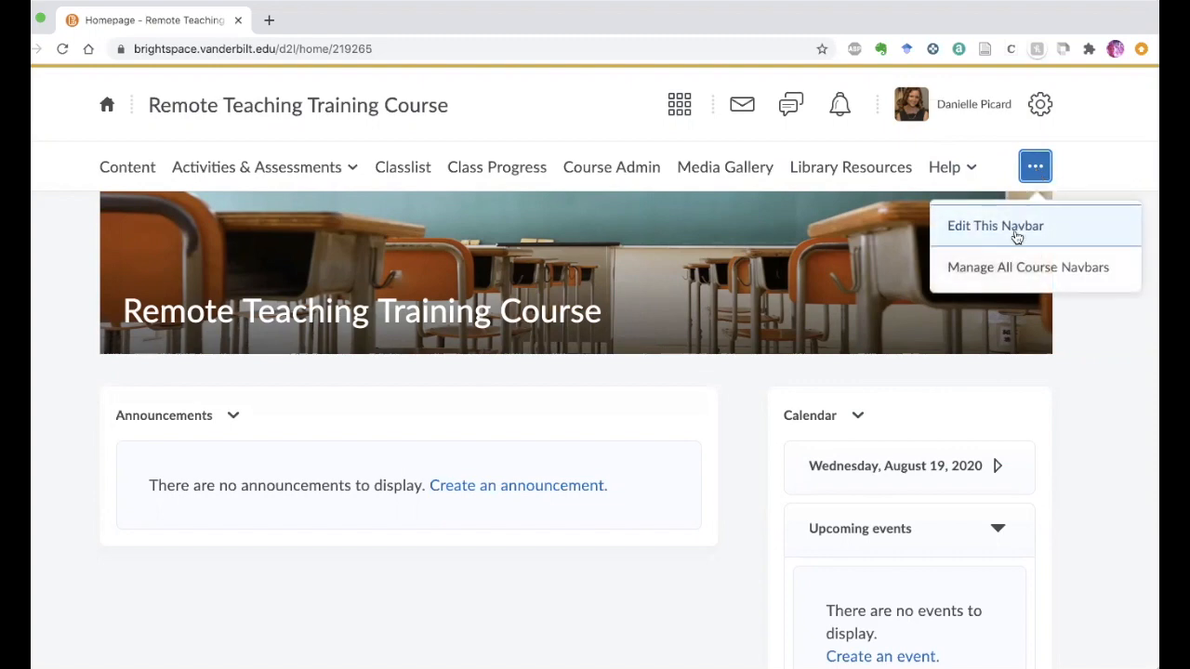
{"action": "left_click", "coordinate": [1016, 237]}
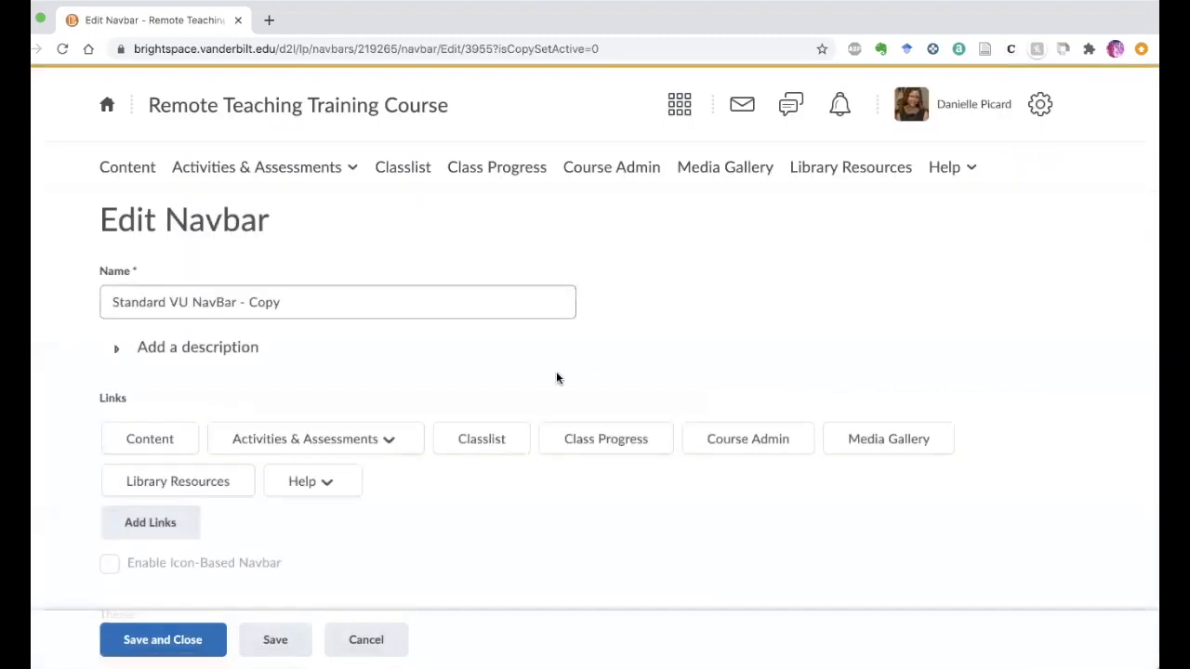
{"action": "scroll", "coordinate": [552, 371], "scroll_direction": "down", "scroll_amount": 1}
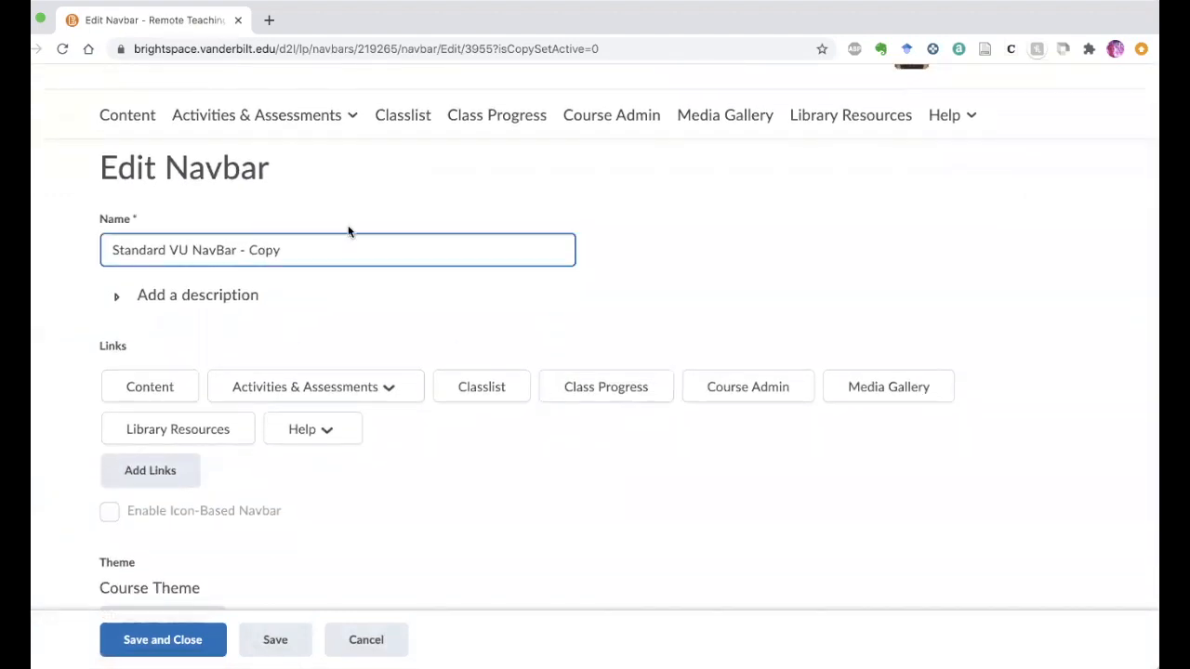
{"action": "left_click", "coordinate": [331, 243]}
Search the available navbar links for "zoom" and add the Zoom link to the course navbar
{"action": "scroll", "coordinate": [295, 316], "scroll_direction": "down", "scroll_amount": 1}
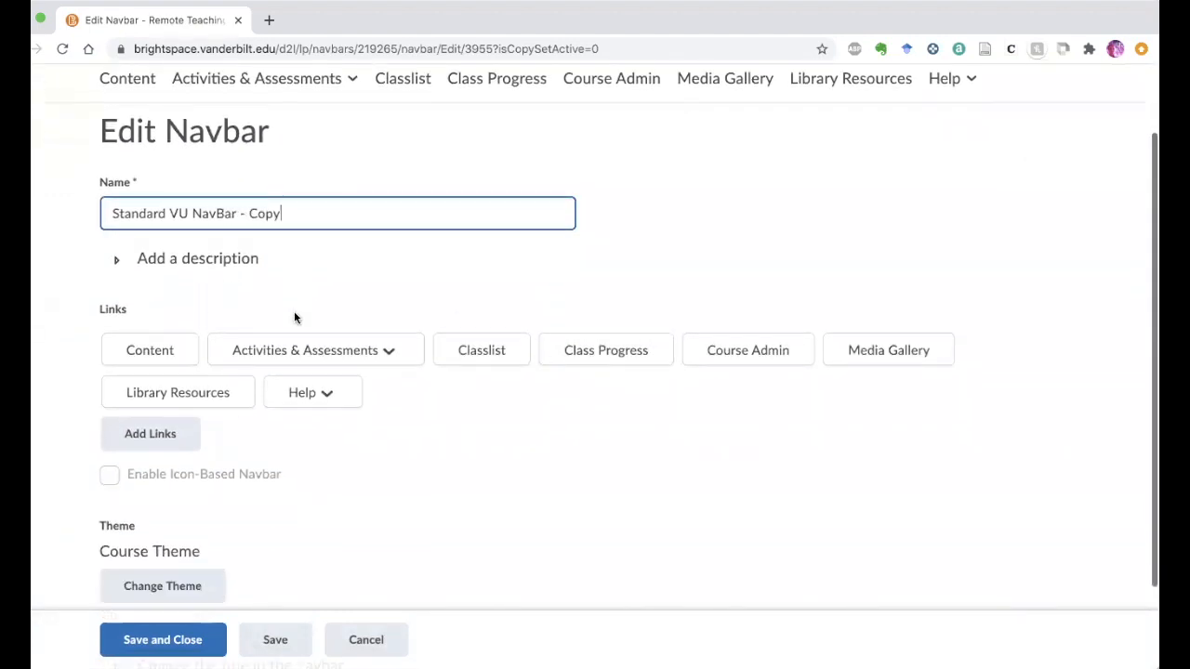
{"action": "left_click", "coordinate": [151, 437]}
{"action": "left_click", "coordinate": [705, 187]}
{"action": "type", "text": "zoom"}
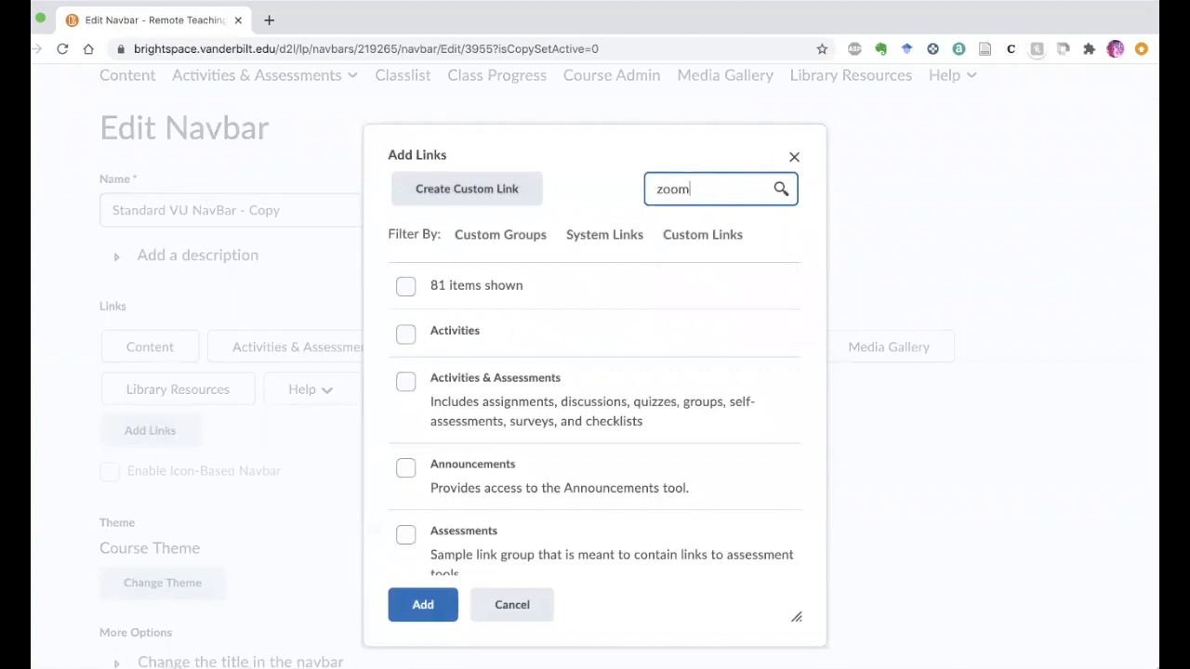
{"action": "key", "text": "Return"}
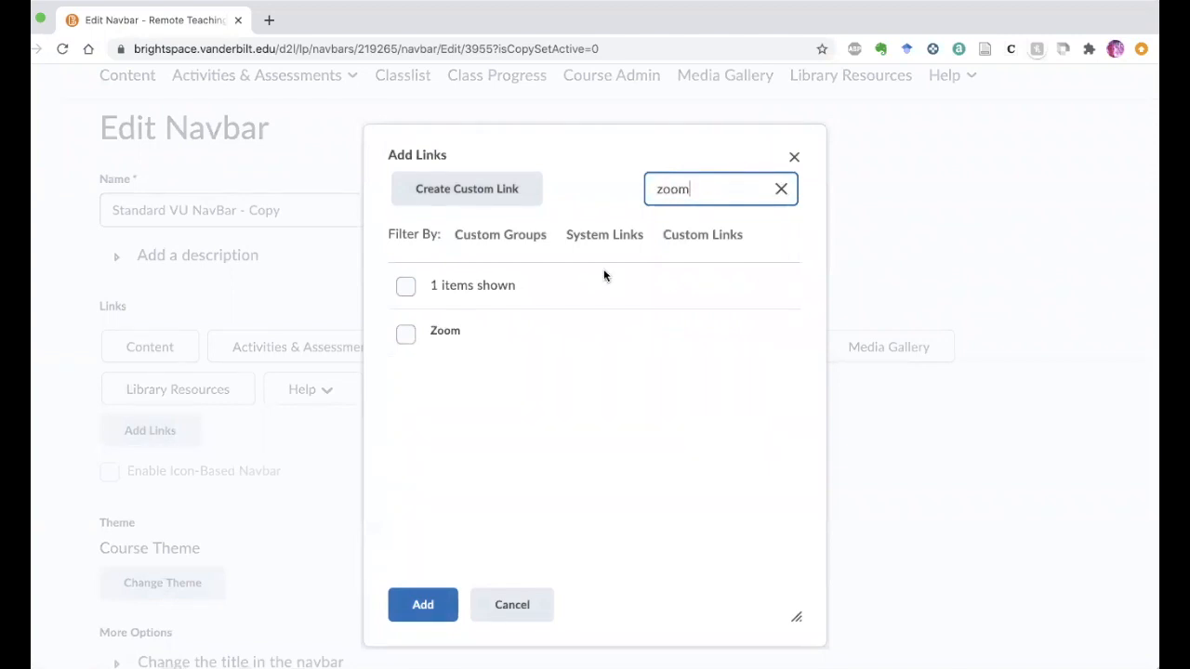
{"action": "left_click", "coordinate": [406, 335]}
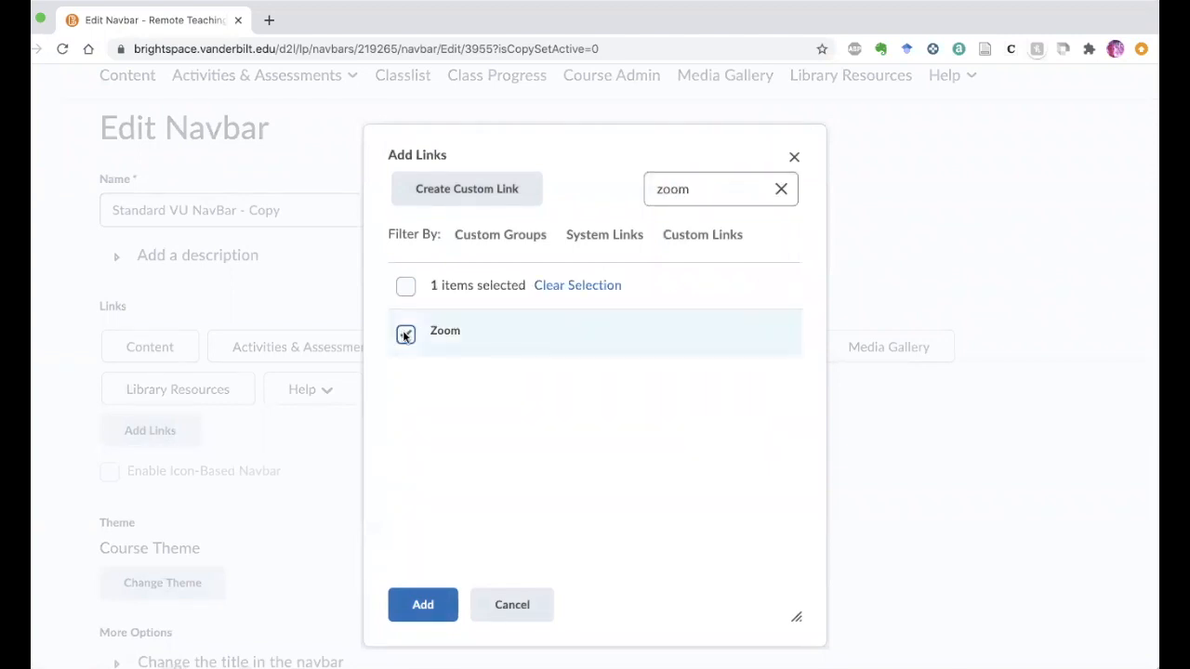
{"action": "left_click", "coordinate": [422, 604]}
Move the Zoom link between Activities & Assessments and Classlist, and save and close the navbar
{"action": "mouse_move", "coordinate": [415, 389]}
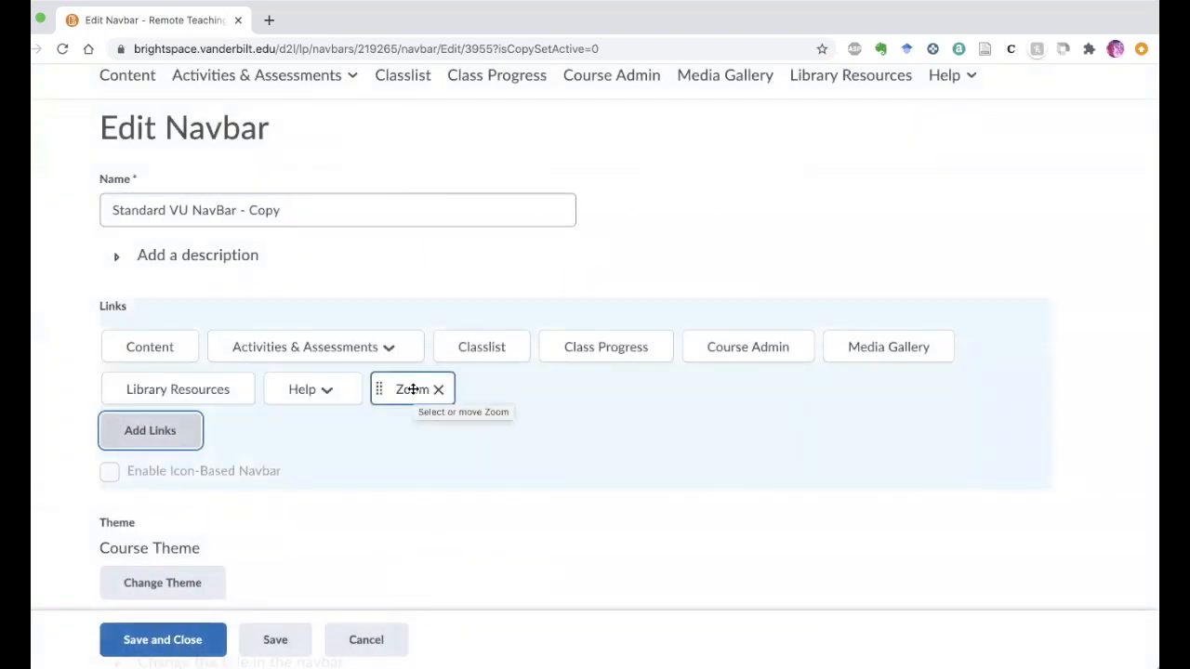
{"action": "left_click_drag", "start_coordinate": [390, 385], "coordinate": [437, 352]}
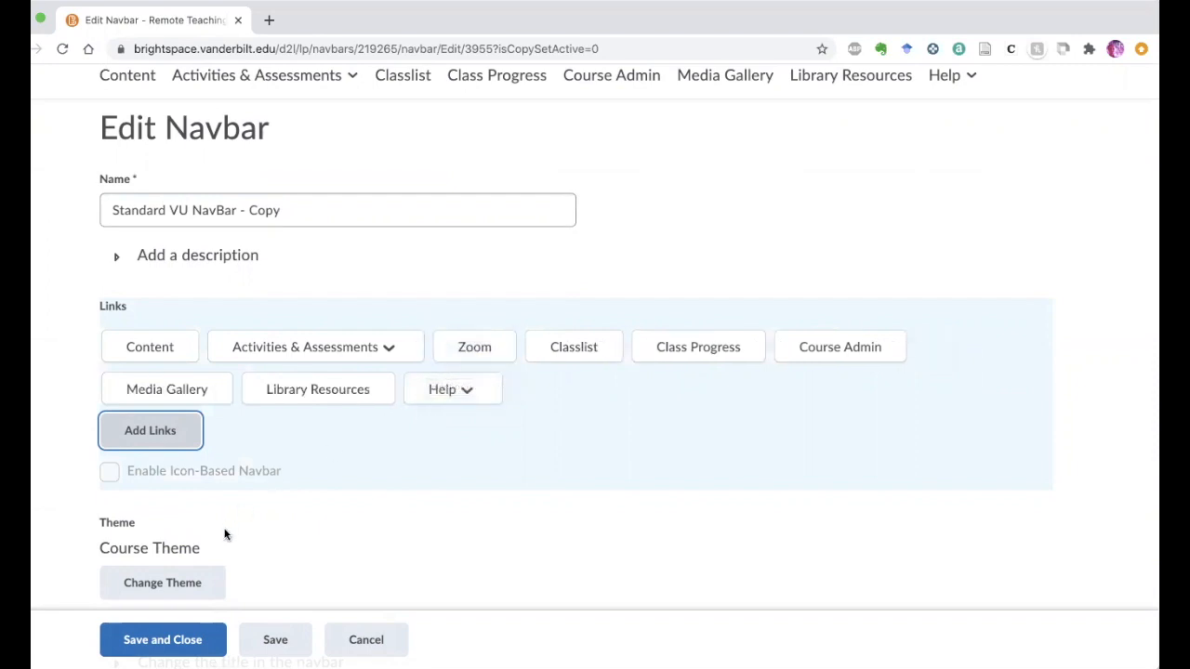
{"action": "left_click", "coordinate": [179, 639]}
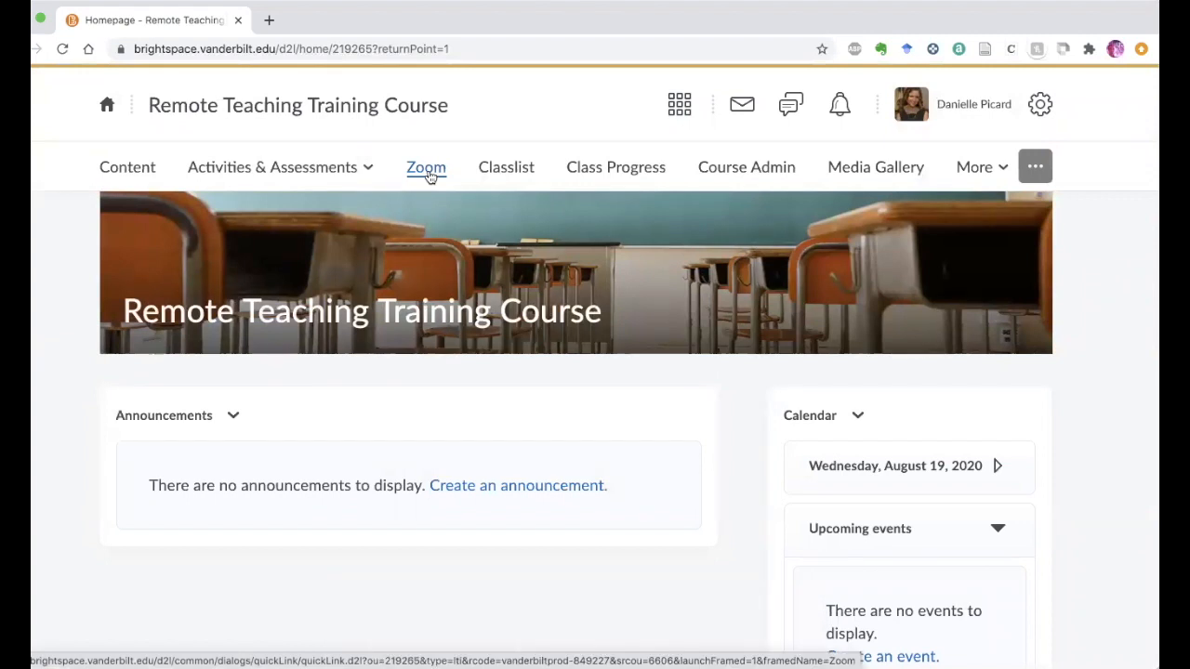
Start scheduling a new Zoom meeting for the course with the topic "Remote Teaching Training Course: Class Meetings"
{"action": "left_click", "coordinate": [427, 170]}
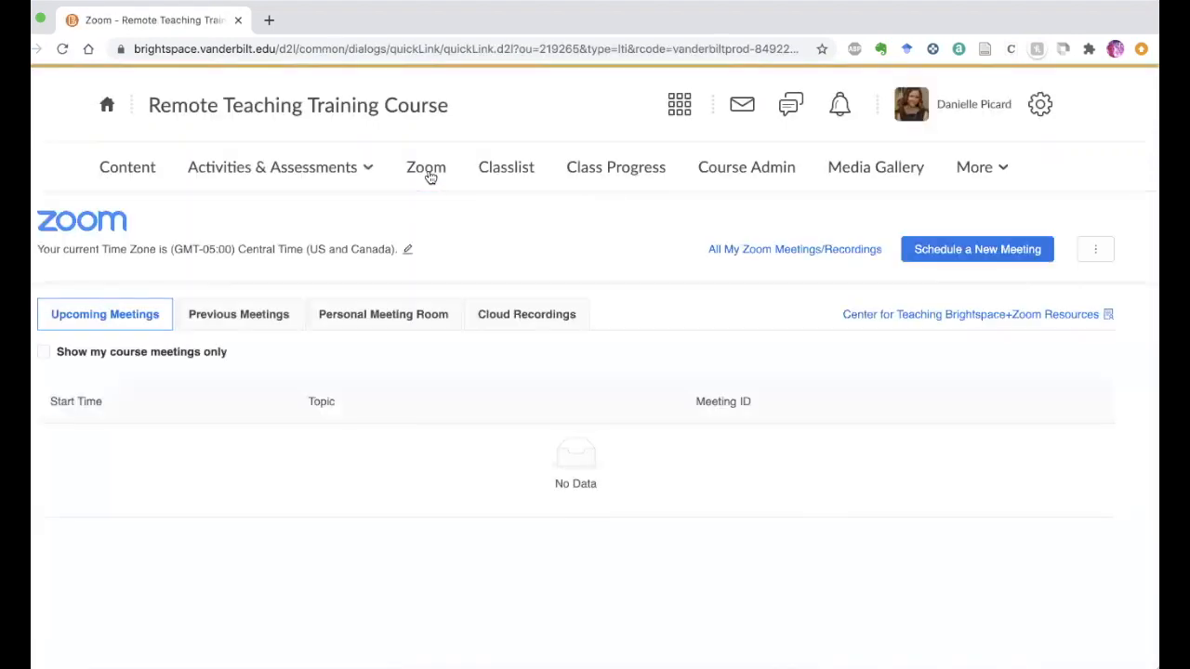
{"action": "left_click", "coordinate": [979, 251]}
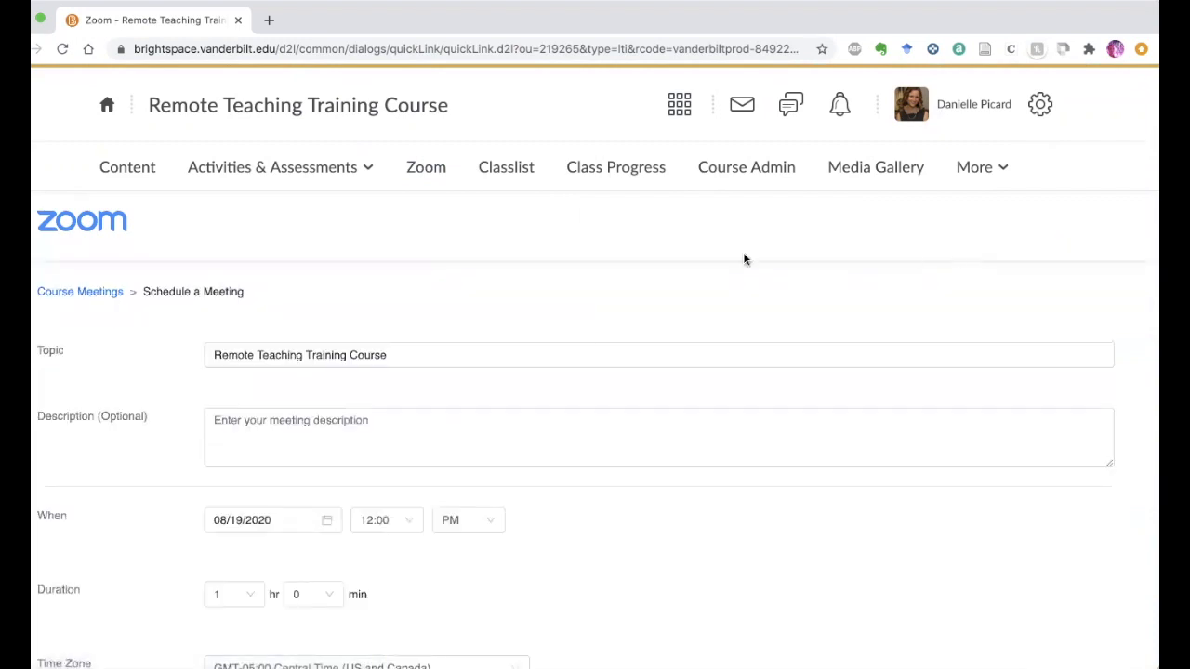
{"action": "scroll", "coordinate": [524, 411], "scroll_direction": "down", "scroll_amount": 2}
{"action": "left_click", "coordinate": [398, 299]}
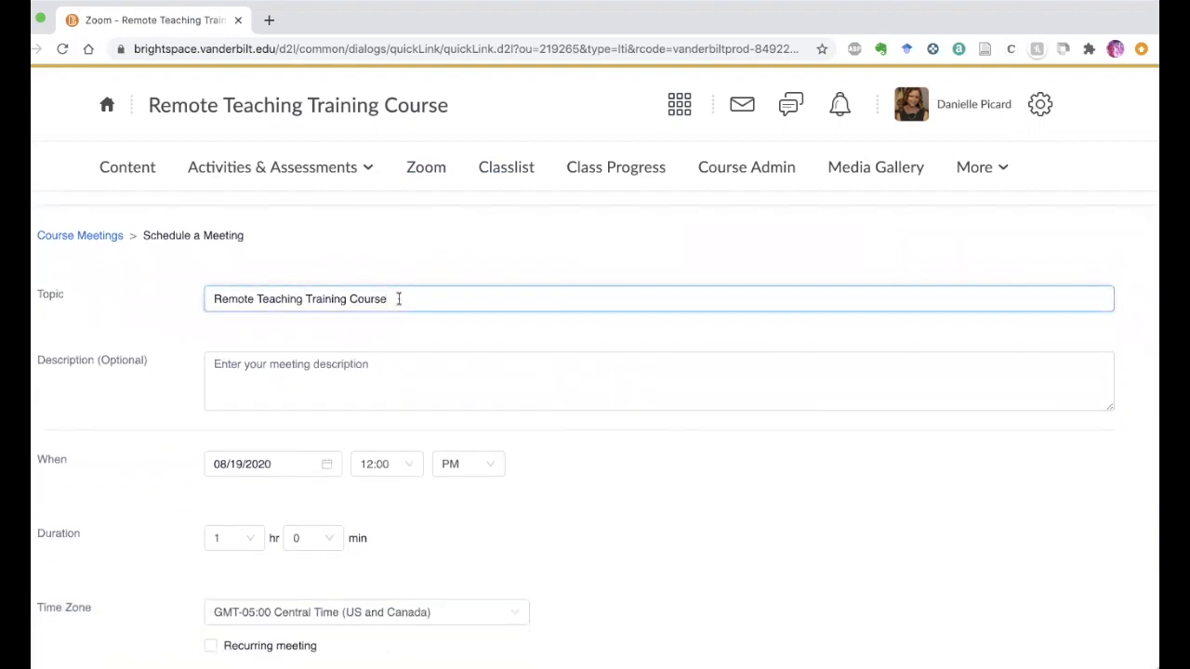
{"action": "type", "text": ": Class Meetings"}
{"action": "left_click", "coordinate": [337, 374]}
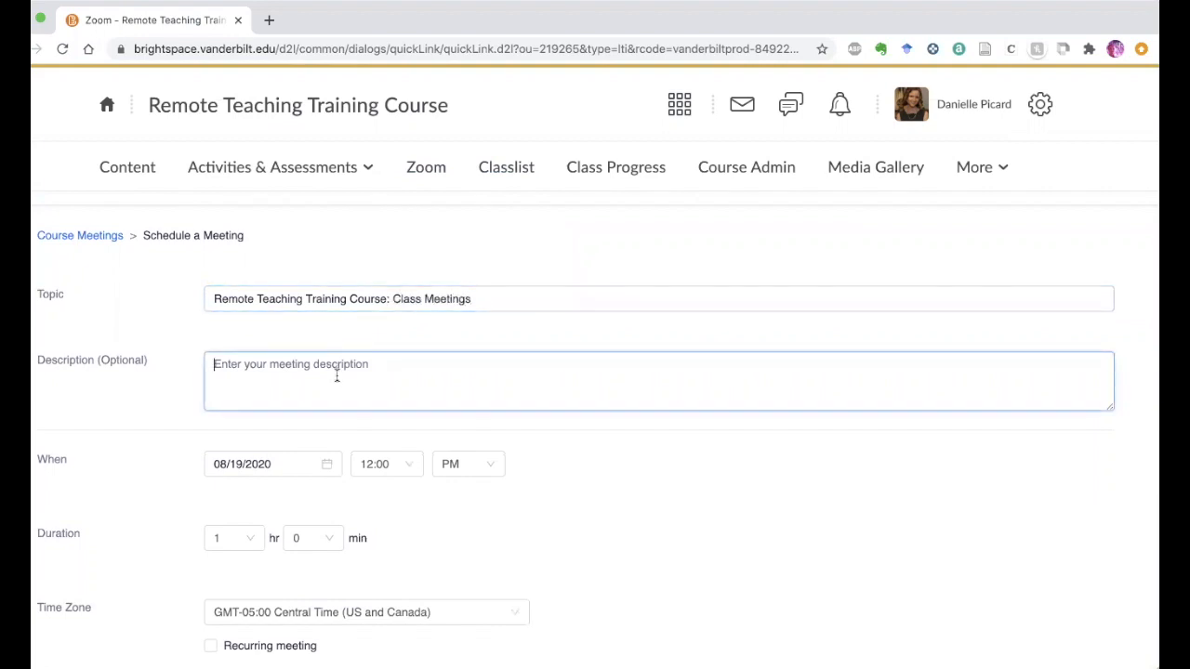
Set the meeting to start on 08/25/2020 at 9:35 AM with a duration of 1 hour 15 minutes
{"action": "scroll", "coordinate": [336, 375], "scroll_direction": "down", "scroll_amount": 5}
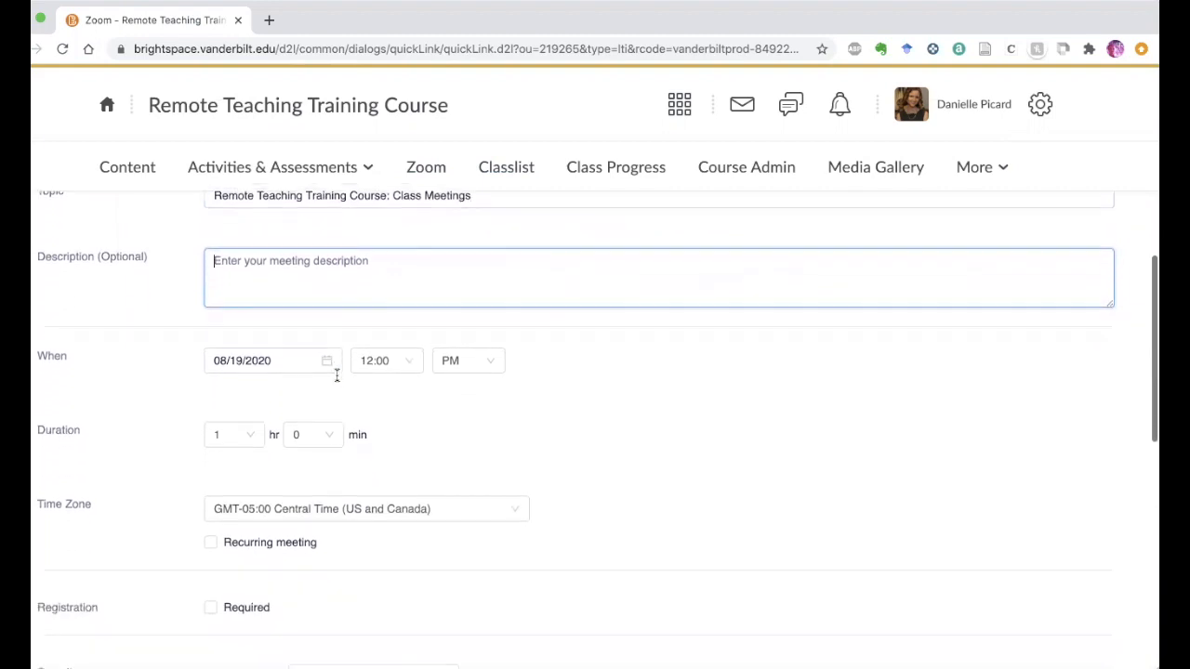
{"action": "scroll", "coordinate": [325, 370], "scroll_direction": "down", "scroll_amount": 1}
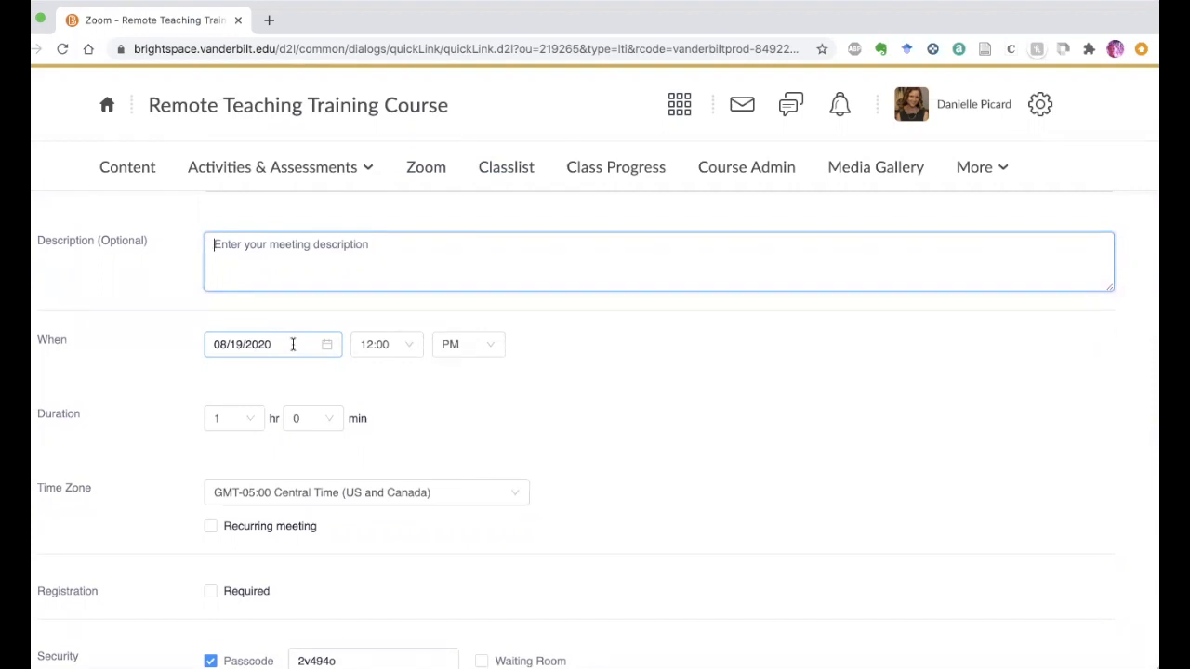
{"action": "left_click", "coordinate": [292, 344]}
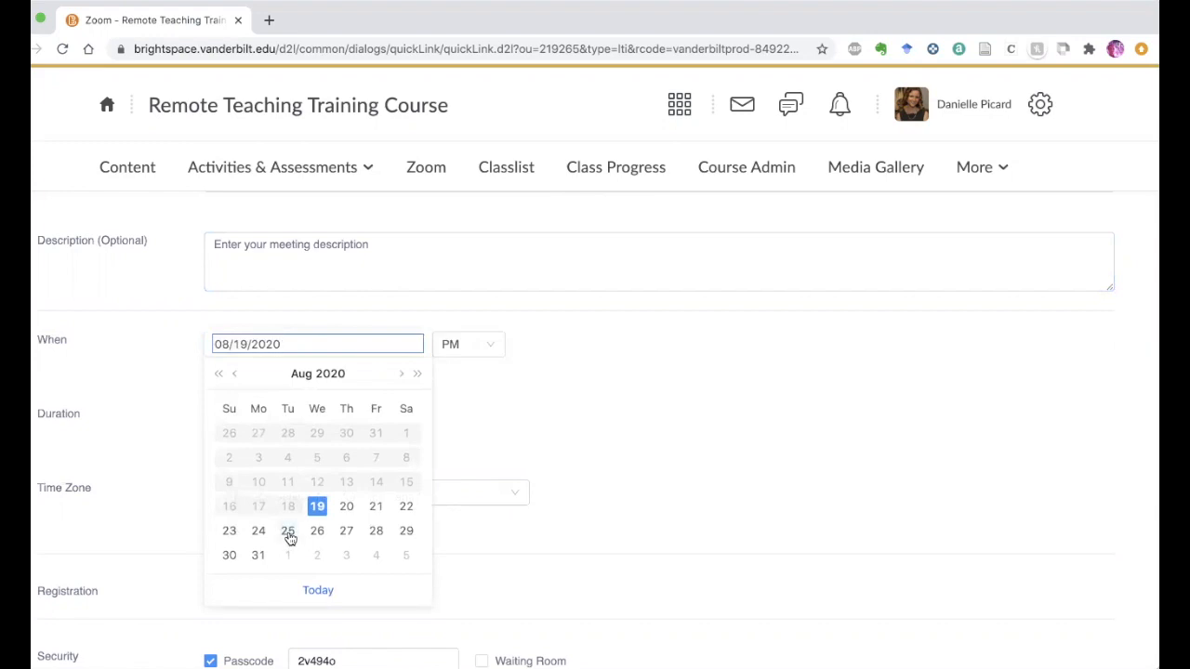
{"action": "left_click", "coordinate": [289, 536]}
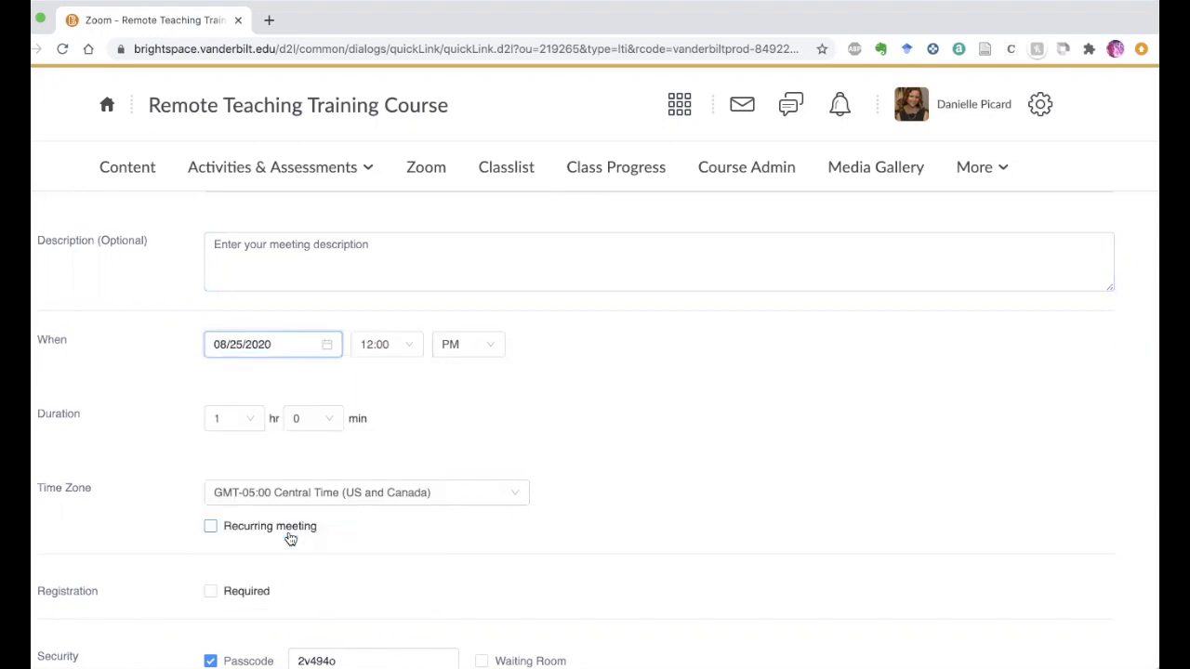
{"action": "left_click", "coordinate": [395, 345]}
{"action": "type", "text": "9:"}
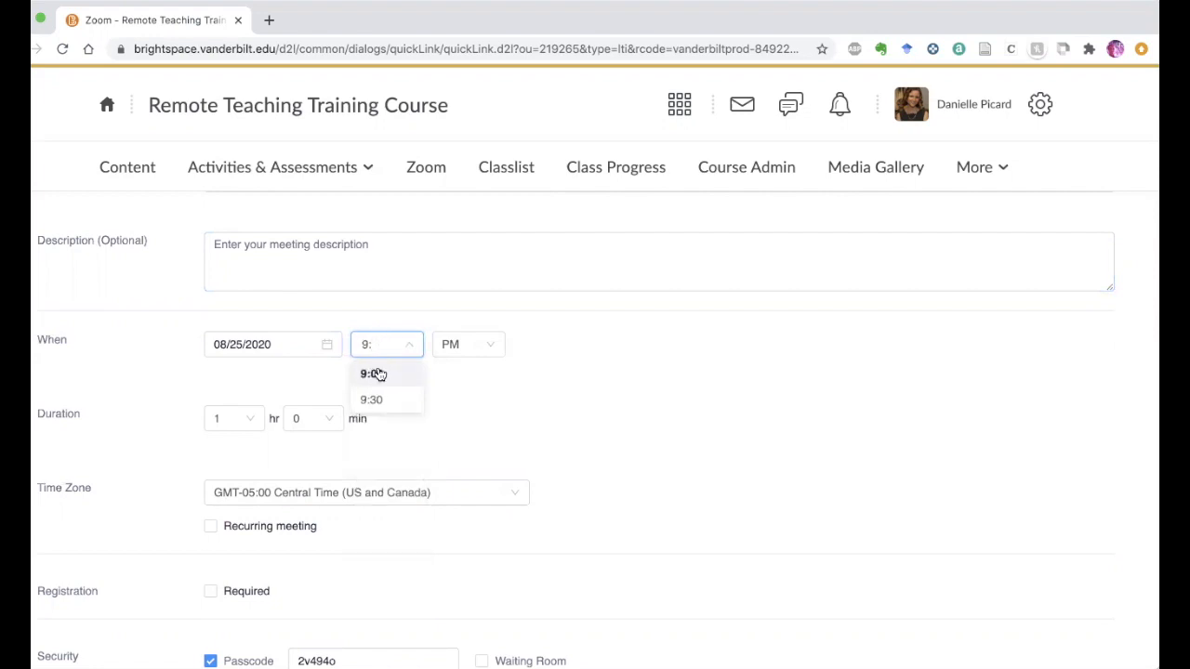
{"action": "type", "text": "35"}
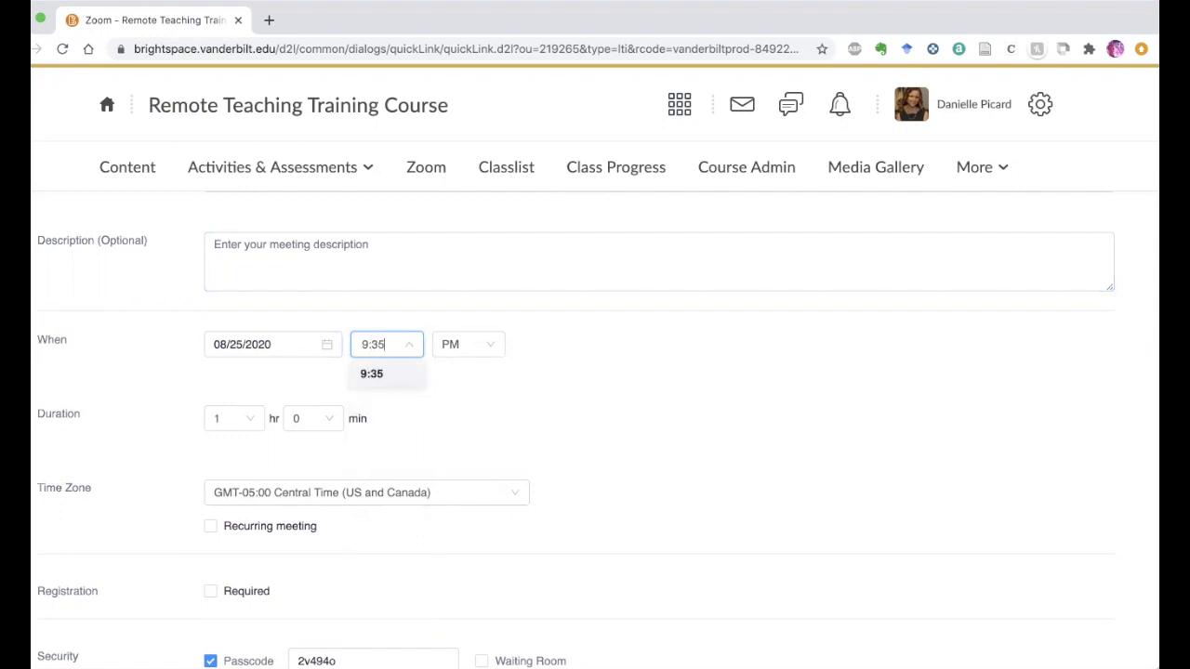
{"action": "left_click", "coordinate": [497, 342]}
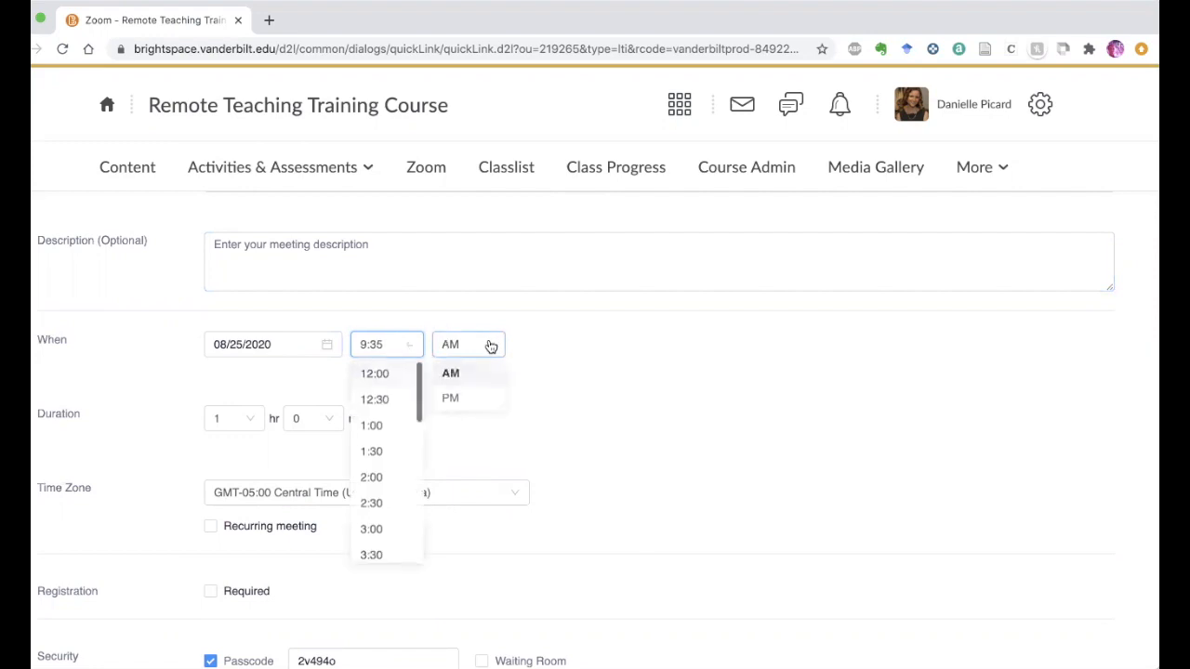
{"action": "left_click", "coordinate": [481, 374]}
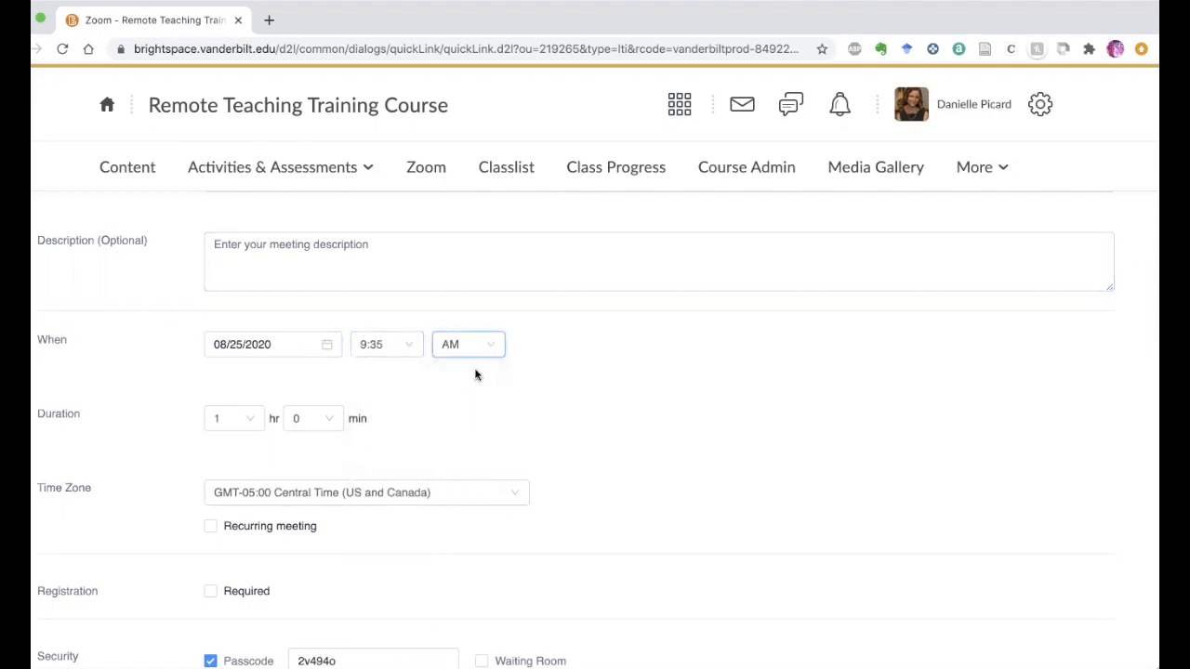
{"action": "left_click", "coordinate": [311, 421]}
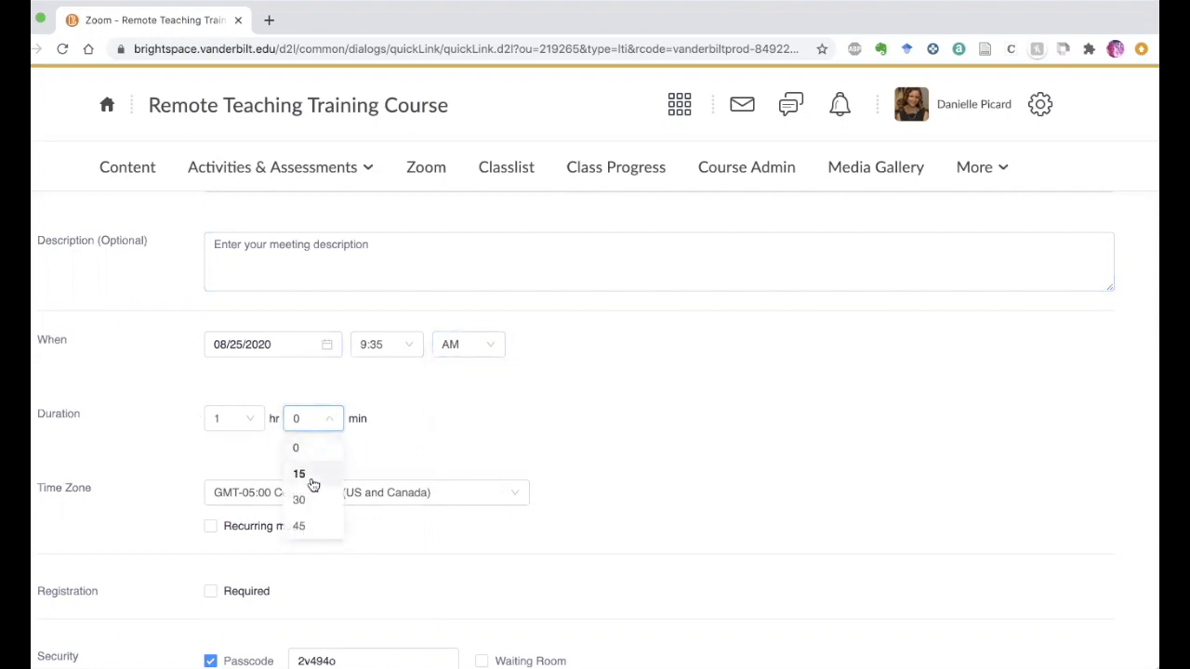
{"action": "left_click", "coordinate": [314, 480]}
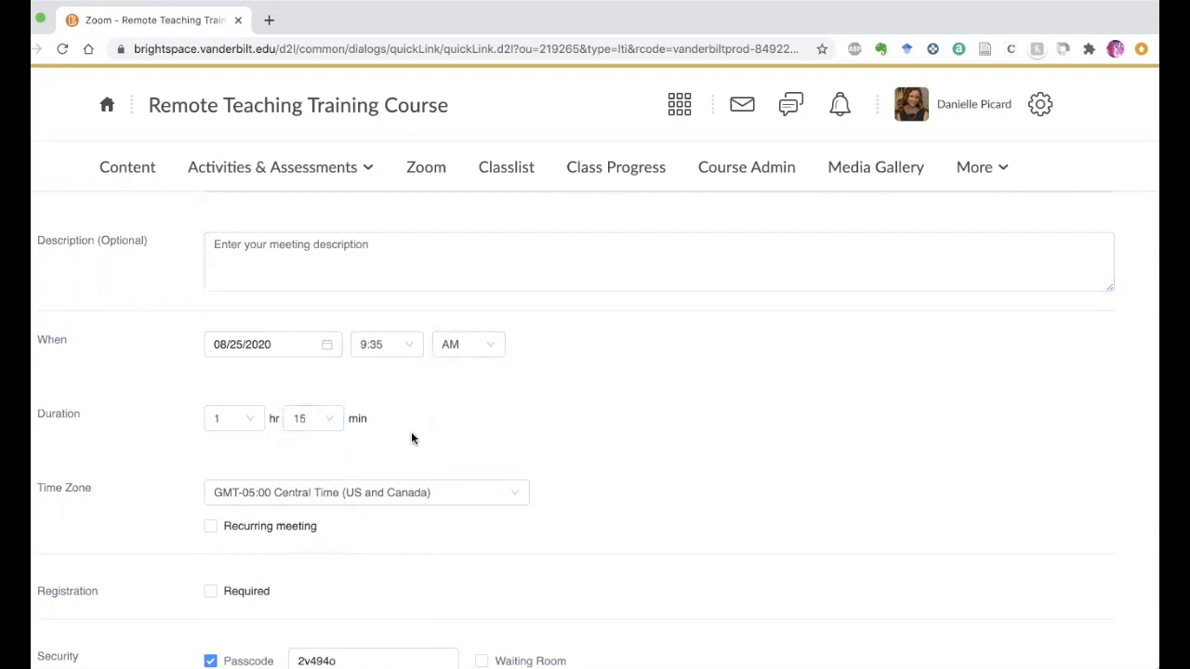
Make the meeting recur weekly on Tuesday and Thursday only
{"action": "scroll", "coordinate": [147, 443], "scroll_direction": "down", "scroll_amount": 1}
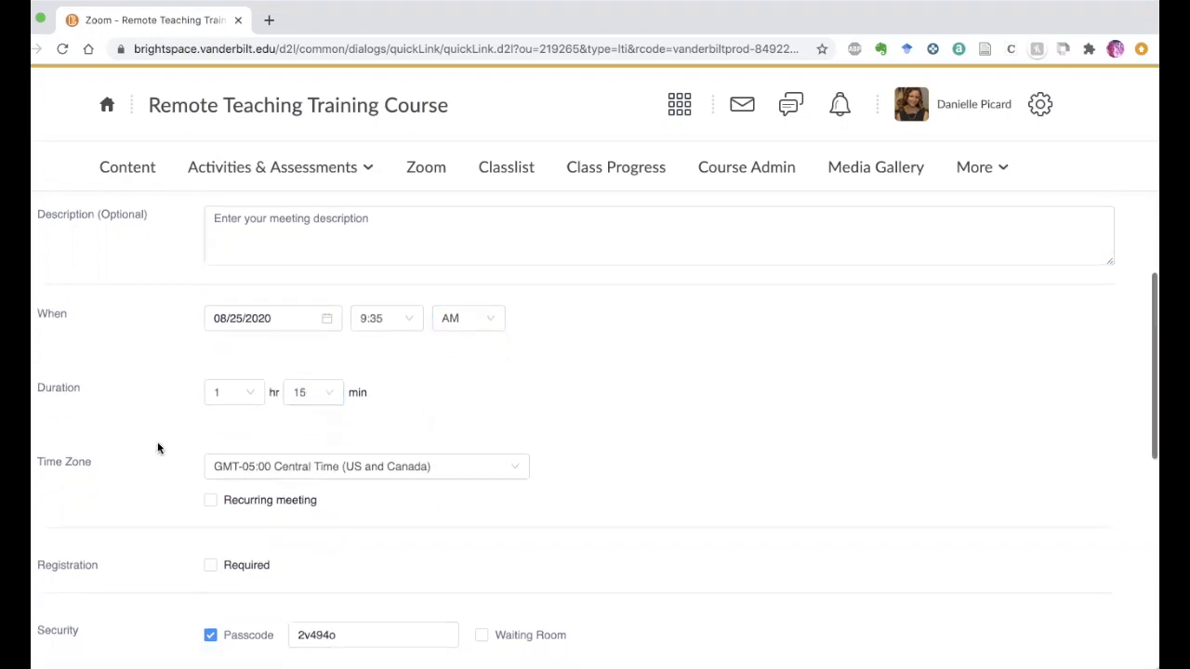
{"action": "left_click", "coordinate": [238, 505]}
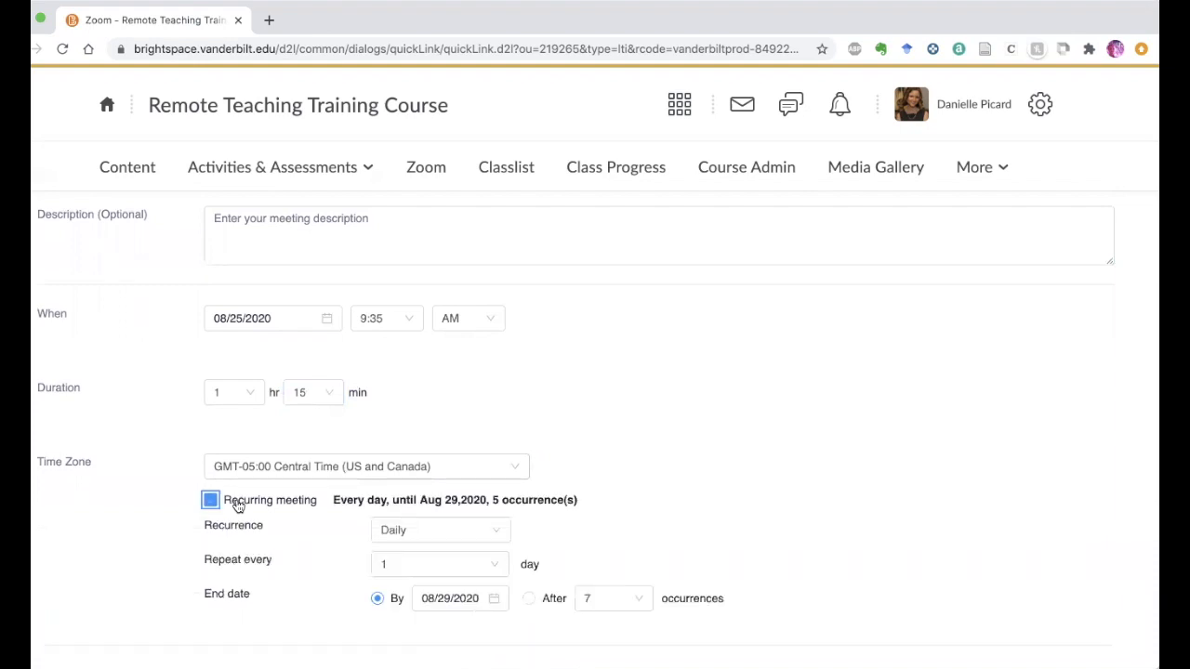
{"action": "left_click", "coordinate": [477, 534]}
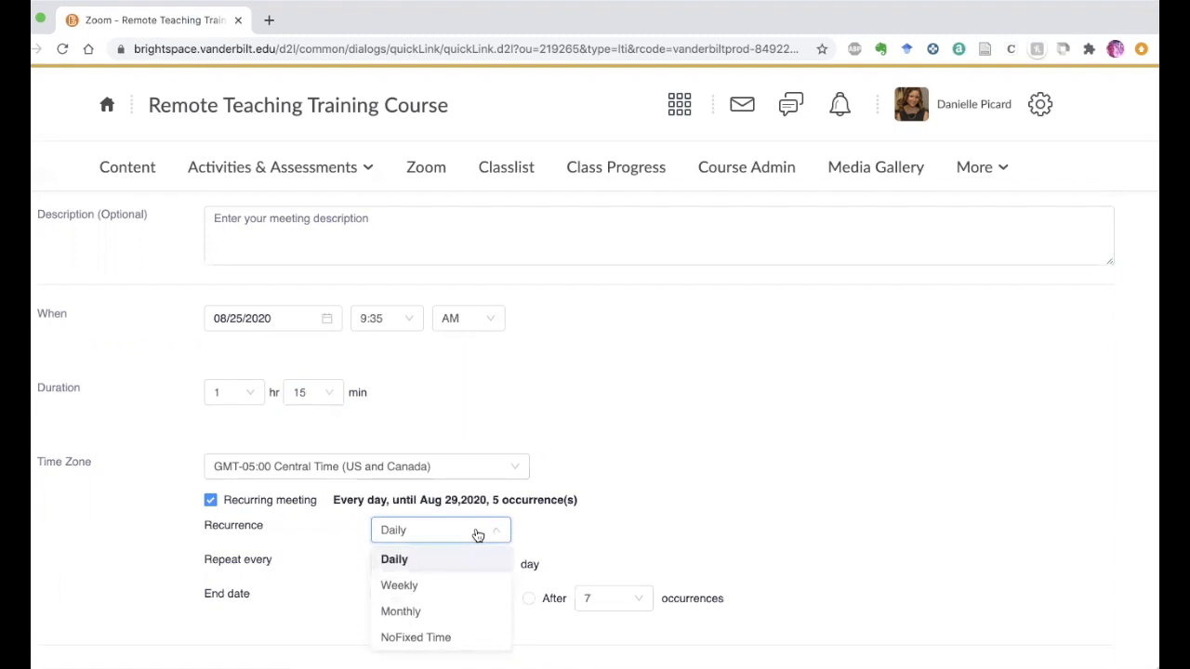
{"action": "left_click", "coordinate": [436, 588]}
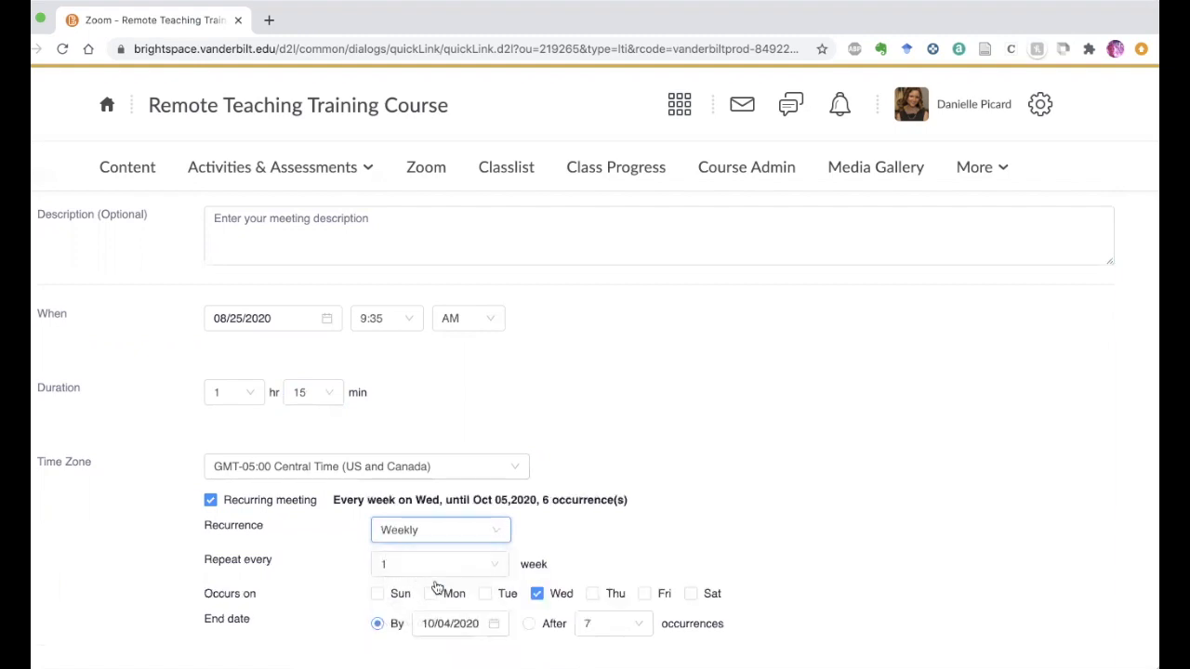
{"action": "scroll", "coordinate": [585, 543], "scroll_direction": "down", "scroll_amount": 1}
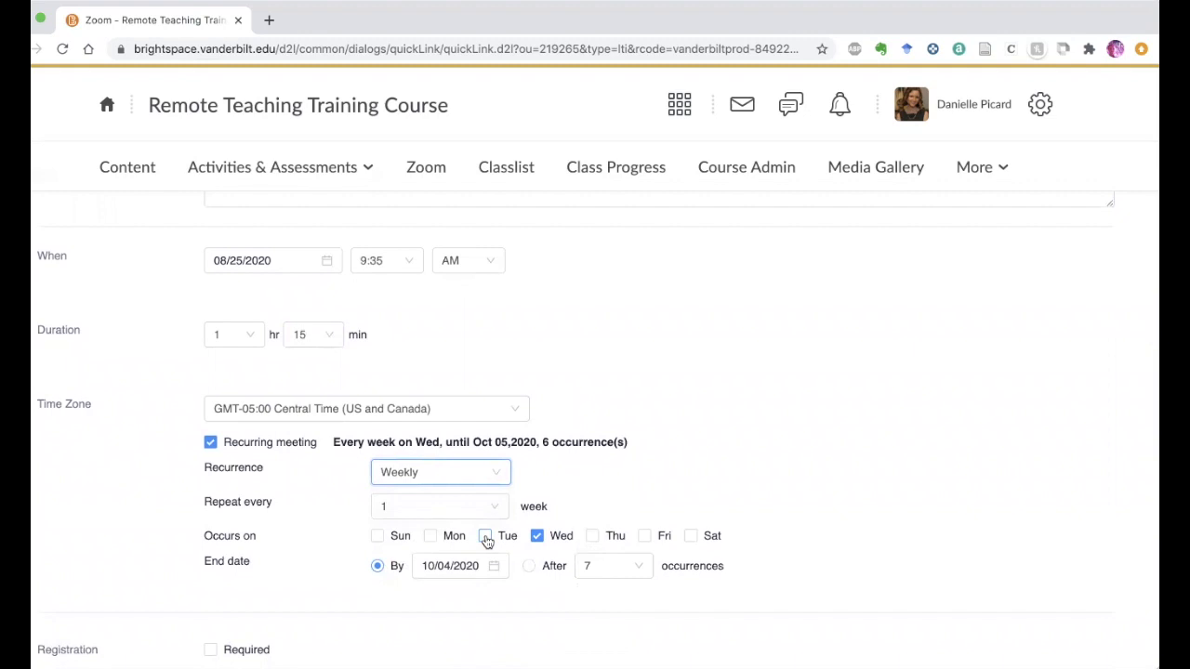
{"action": "left_click", "coordinate": [486, 541]}
{"action": "left_click", "coordinate": [537, 537]}
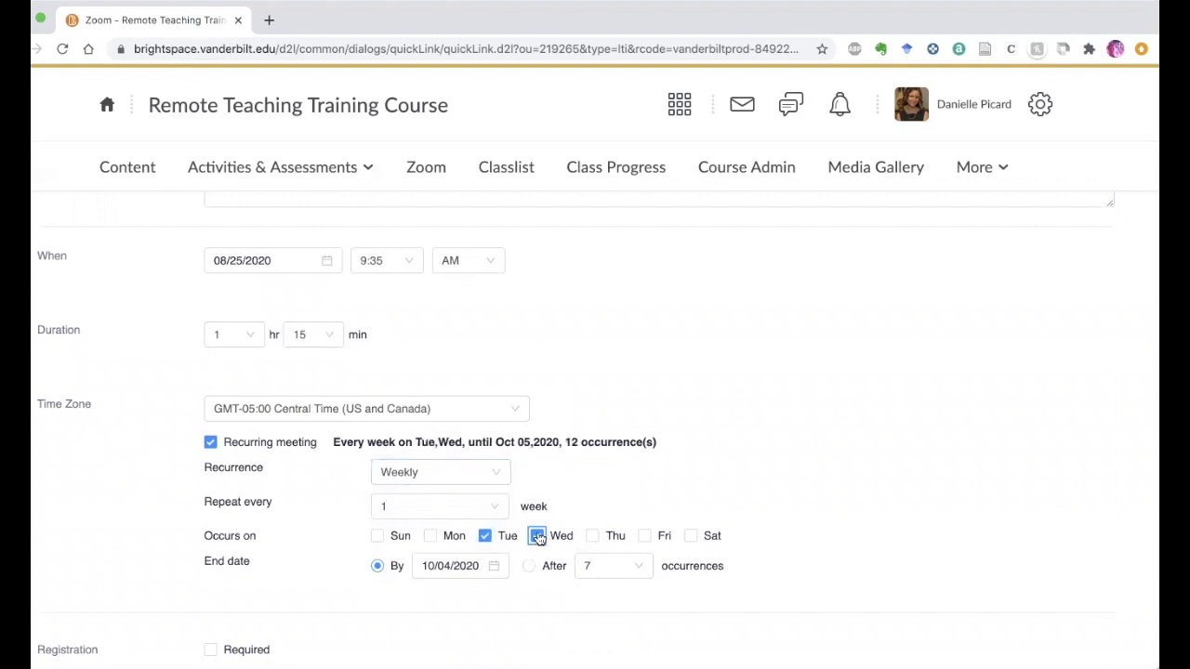
{"action": "left_click", "coordinate": [593, 537]}
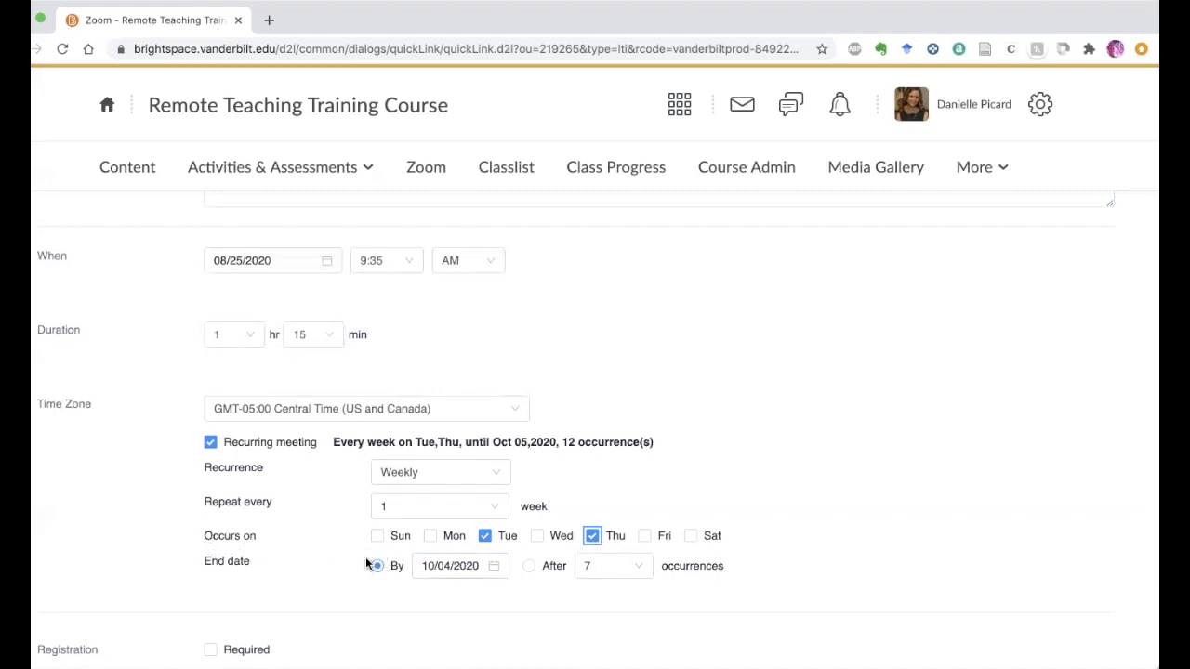
Set the recurring meeting's end date to 12/04/2020
{"action": "left_click", "coordinate": [443, 566]}
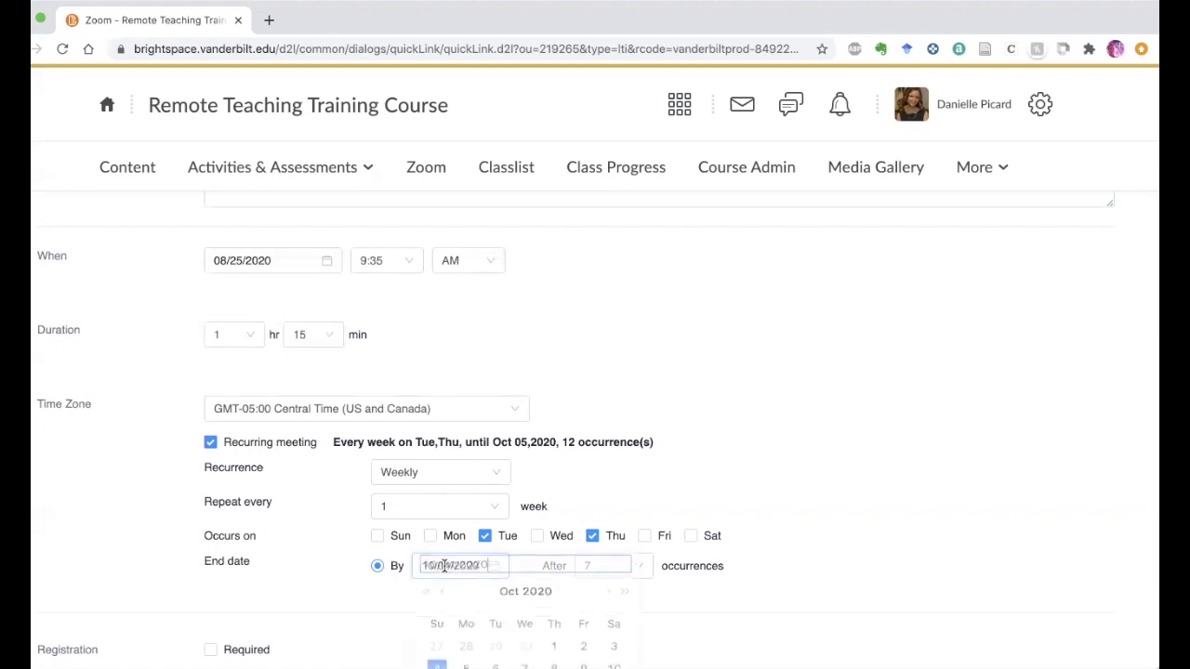
{"action": "scroll", "coordinate": [538, 540], "scroll_direction": "down", "scroll_amount": 3}
{"action": "left_click", "coordinate": [608, 477]}
{"action": "left_click", "coordinate": [608, 477]}
{"action": "left_click", "coordinate": [584, 537]}
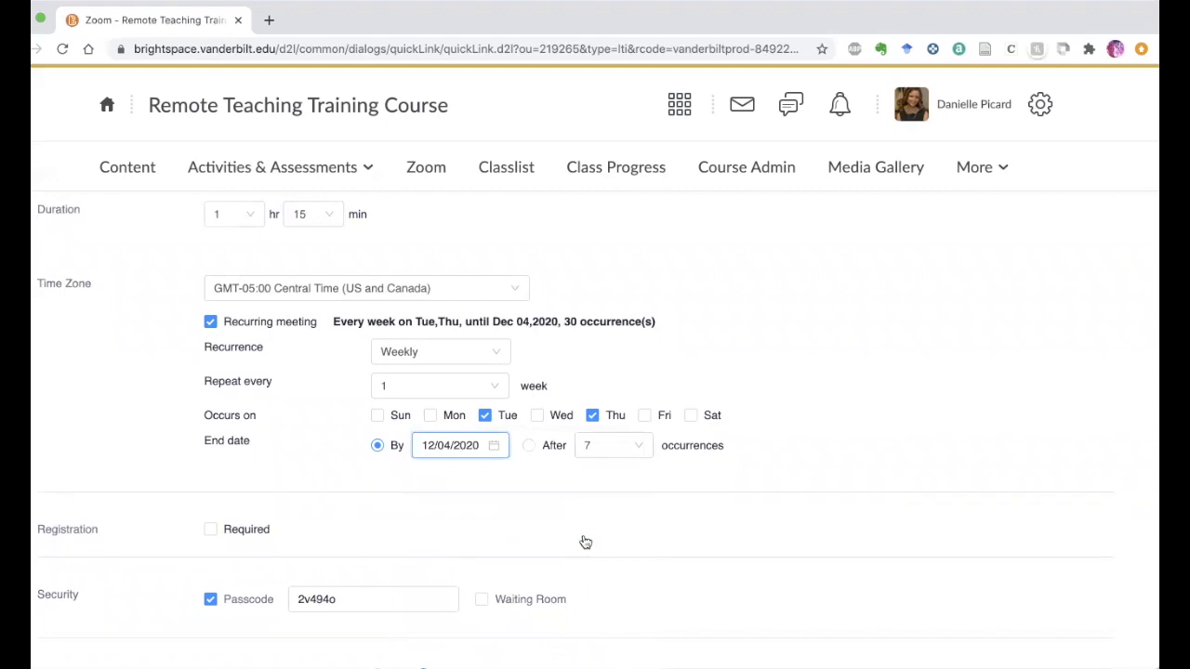
{"action": "scroll", "coordinate": [343, 469], "scroll_direction": "up", "scroll_amount": 2}
{"action": "scroll", "coordinate": [320, 509], "scroll_direction": "down", "scroll_amount": 6}
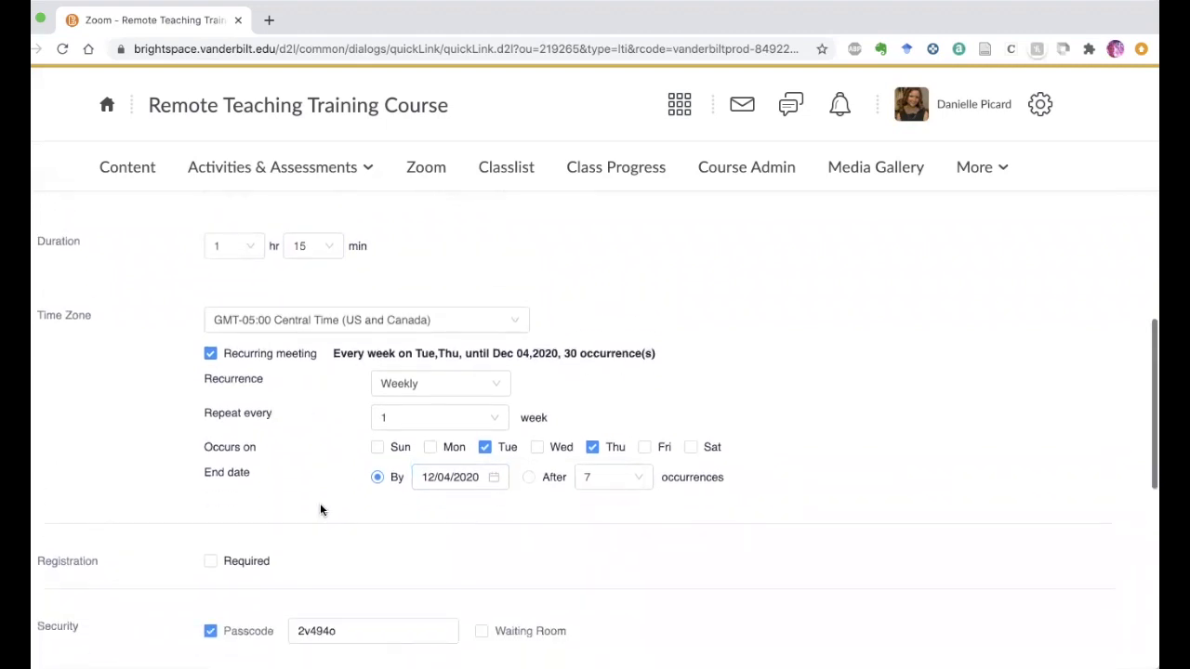
Turn video on for both the host and participants in the recurring meeting's settings
{"action": "scroll", "coordinate": [320, 509], "scroll_direction": "down", "scroll_amount": 5}
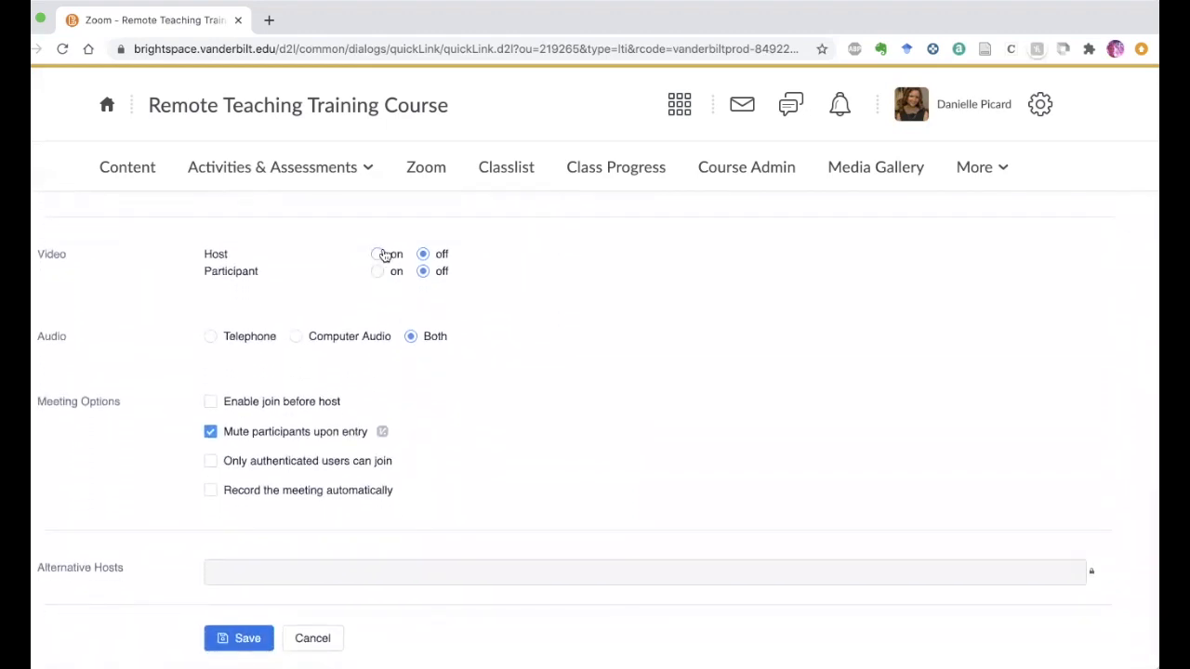
{"action": "left_click", "coordinate": [377, 255]}
{"action": "left_click", "coordinate": [378, 272]}
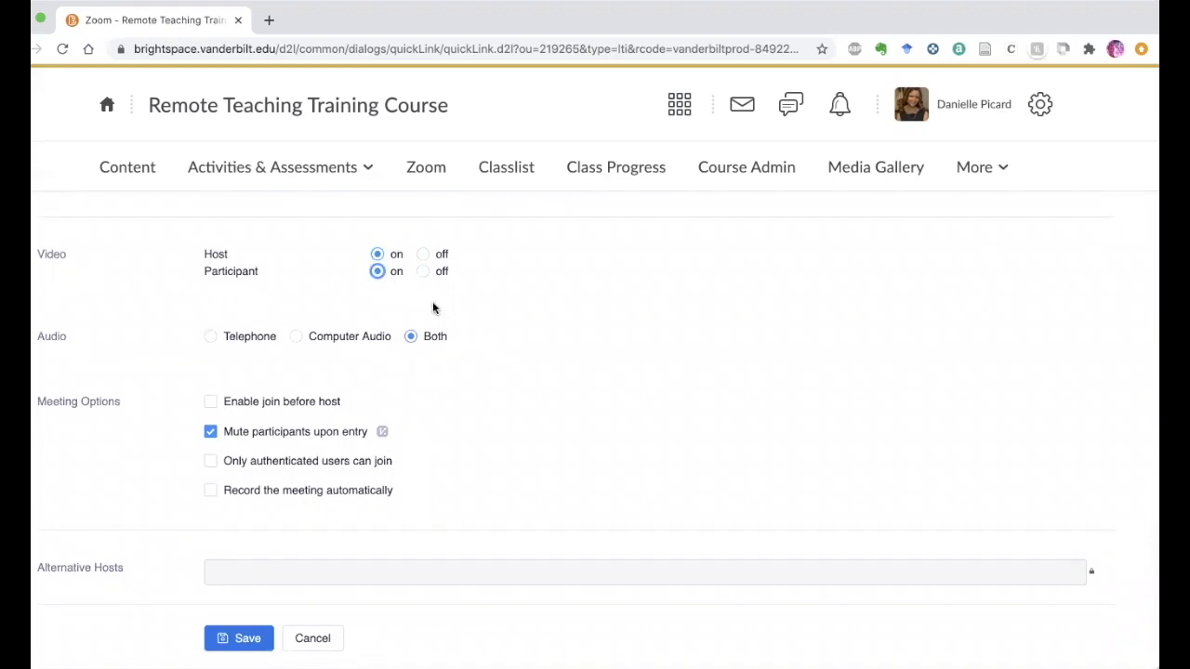
Enable join before host in the meeting options and save the recurring meeting
{"action": "left_click", "coordinate": [261, 409]}
{"action": "scroll", "coordinate": [410, 515], "scroll_direction": "down", "scroll_amount": 1}
{"action": "left_click", "coordinate": [239, 609]}
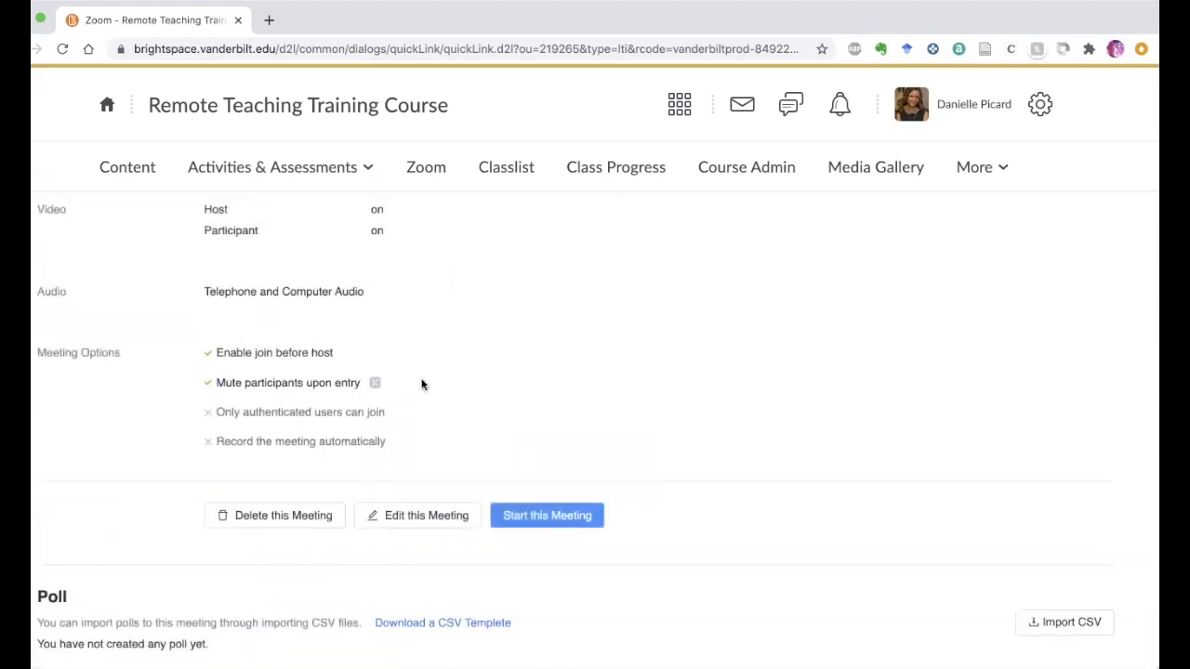
Expand the complete list of the recurring meeting's occurrences through its final December date
{"action": "scroll", "coordinate": [421, 384], "scroll_direction": "up", "scroll_amount": 3}
{"action": "scroll", "coordinate": [421, 384], "scroll_direction": "up", "scroll_amount": 3}
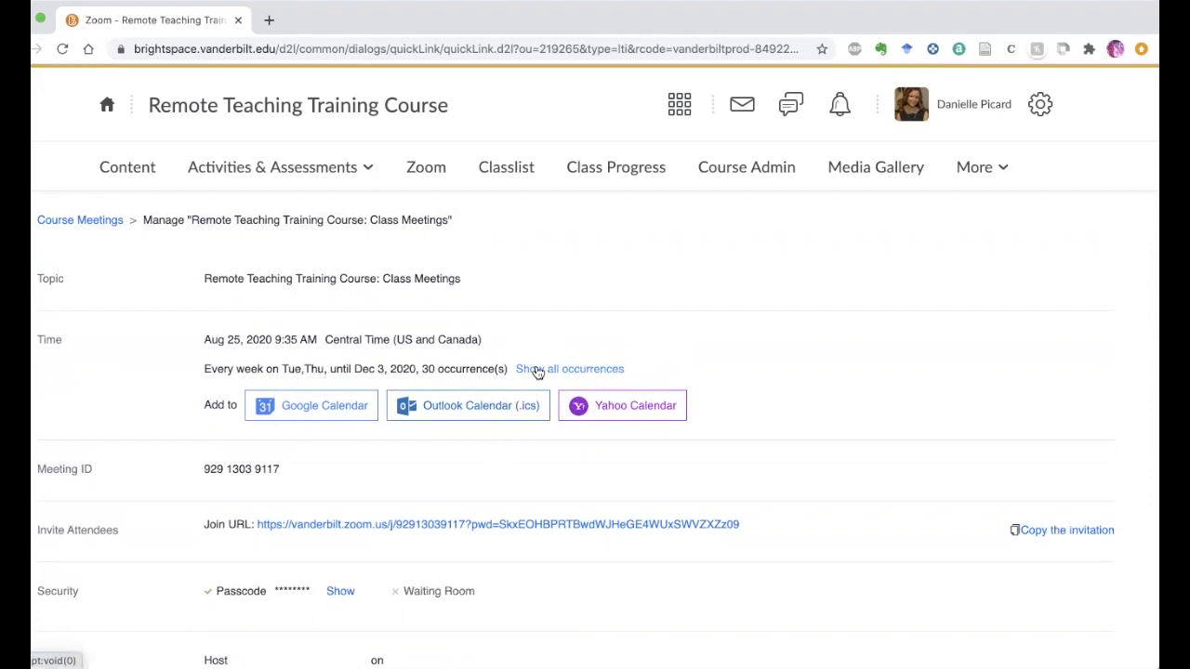
{"action": "scroll", "coordinate": [537, 372], "scroll_direction": "up", "scroll_amount": 1}
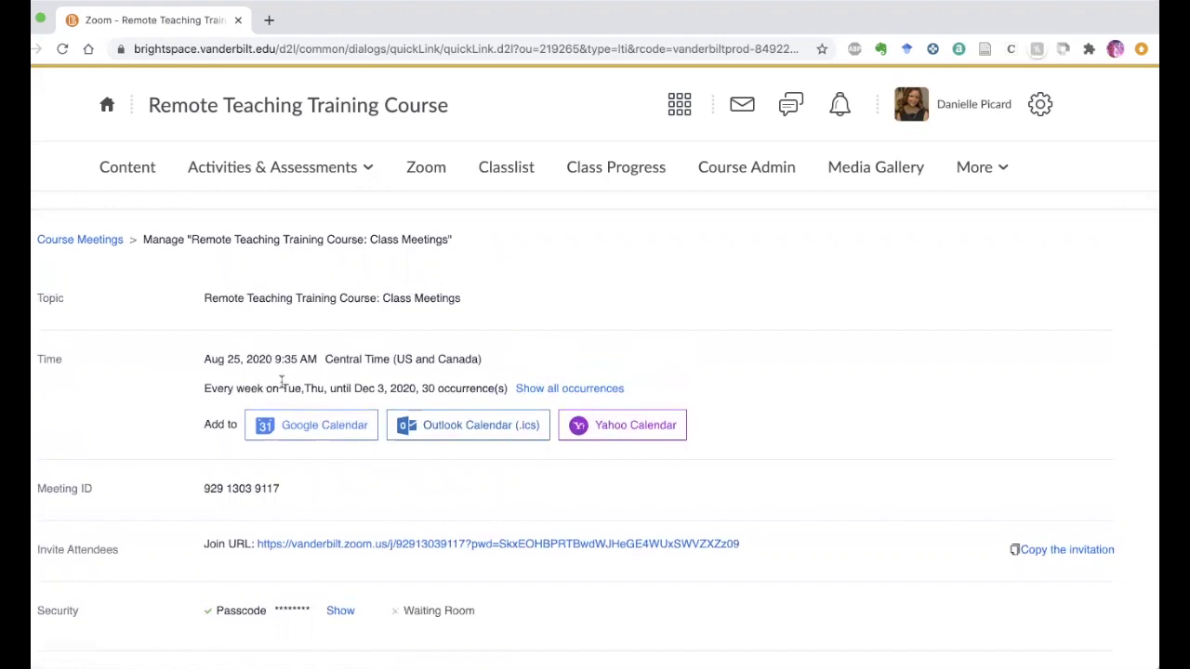
{"action": "left_click", "coordinate": [549, 390]}
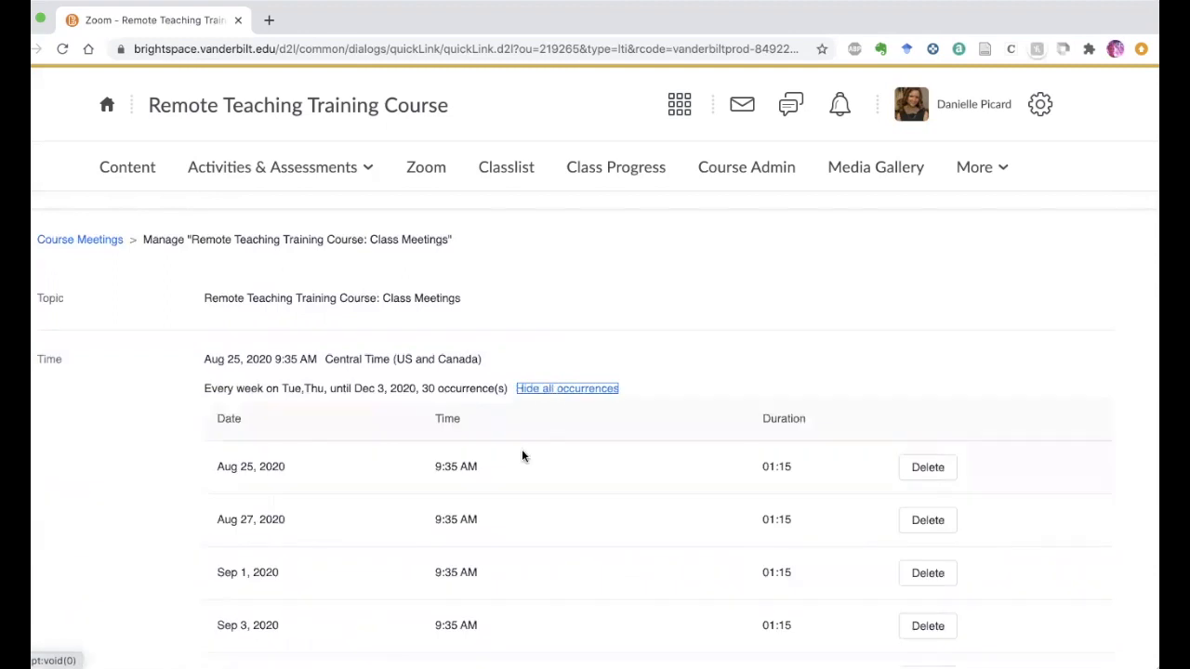
{"action": "scroll", "coordinate": [521, 455], "scroll_direction": "down", "scroll_amount": 5}
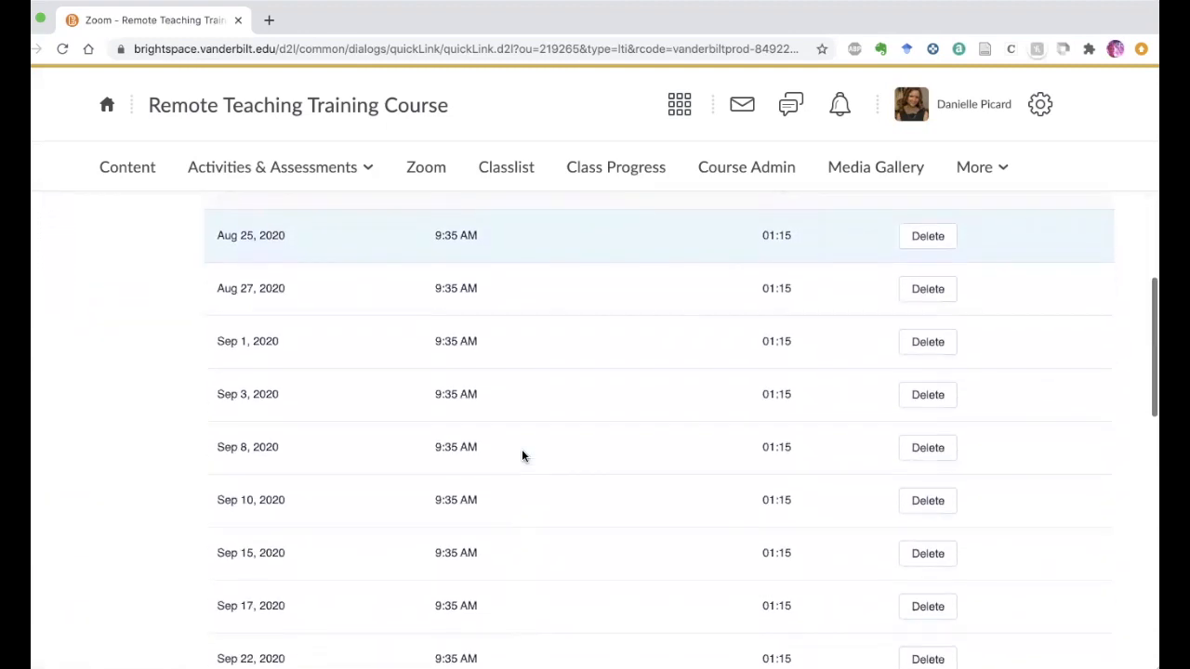
{"action": "scroll", "coordinate": [522, 455], "scroll_direction": "down", "scroll_amount": 4}
{"action": "left_click", "coordinate": [265, 545]}
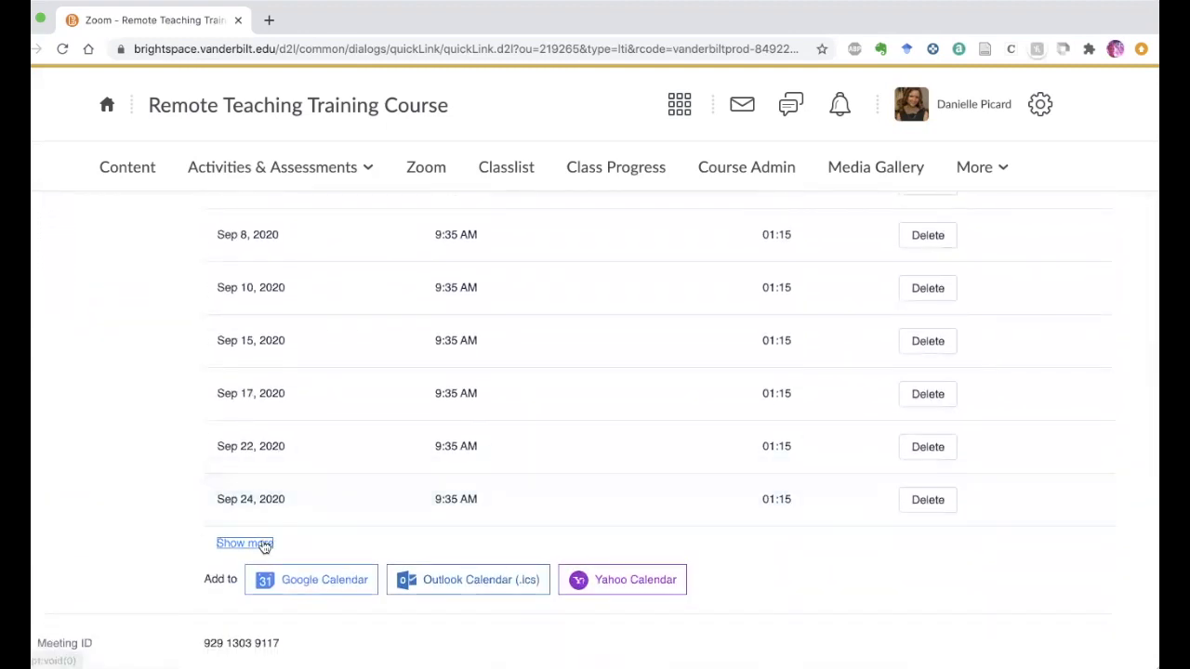
{"action": "scroll", "coordinate": [415, 547], "scroll_direction": "down", "scroll_amount": 12}
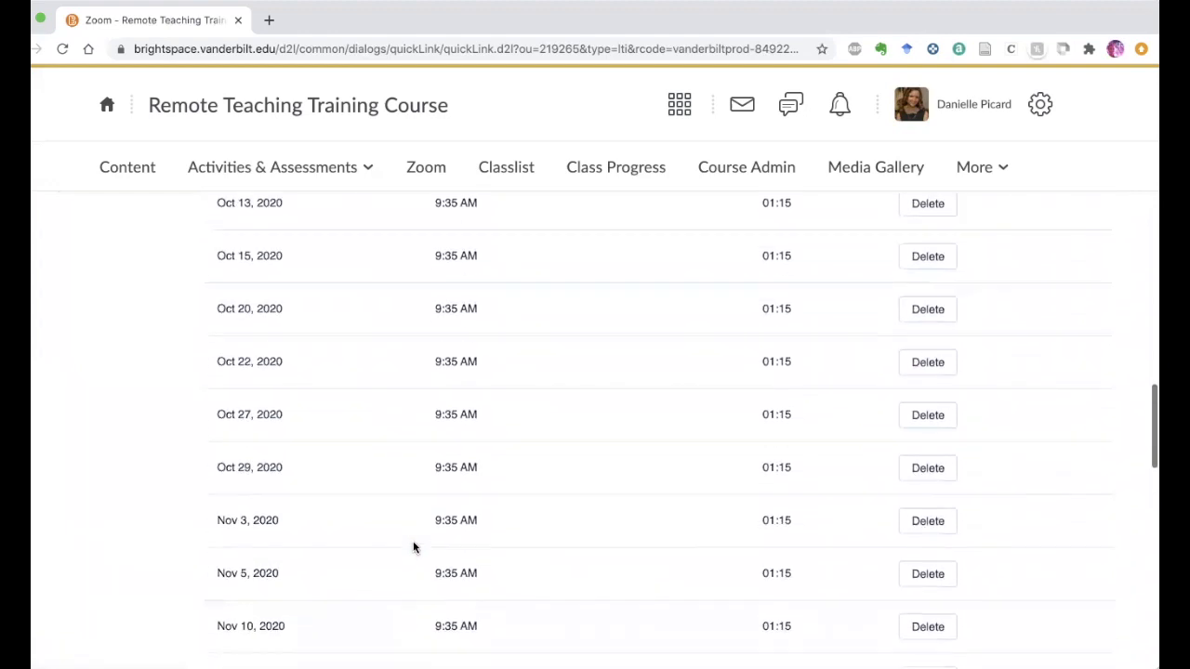
{"action": "scroll", "coordinate": [414, 547], "scroll_direction": "down", "scroll_amount": 8}
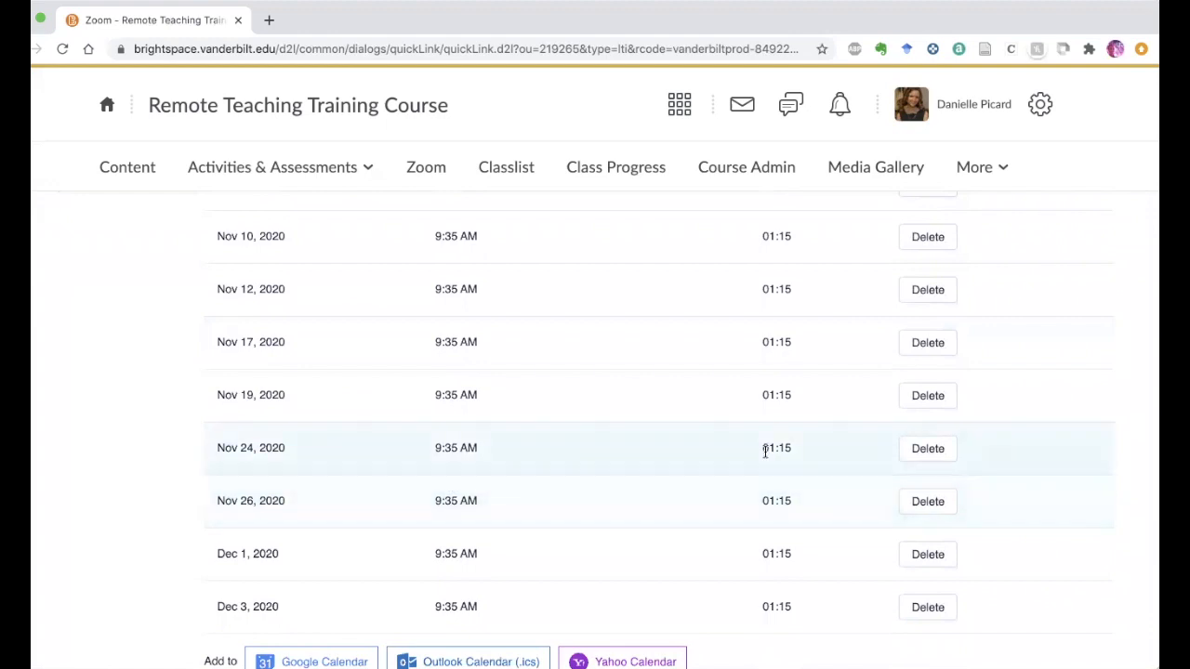
Delete the Nov 24, 2020 and Nov 26, 2020 occurrences from the recurring class meeting
{"action": "left_click", "coordinate": [929, 451]}
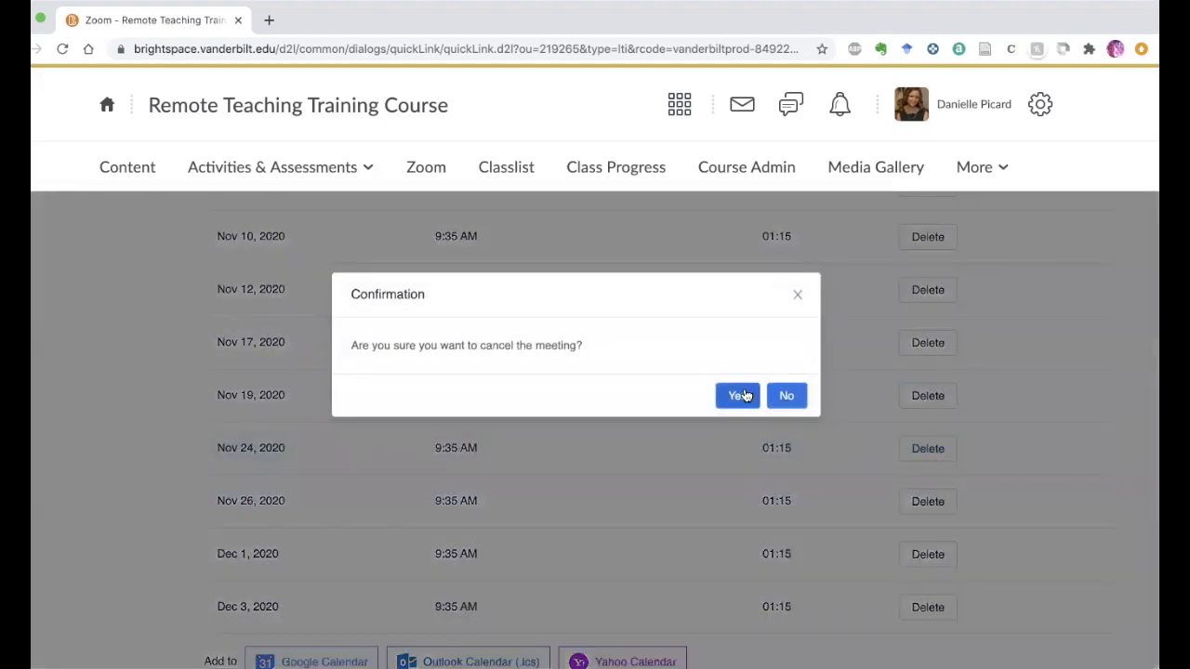
{"action": "left_click", "coordinate": [748, 397]}
{"action": "left_click", "coordinate": [919, 492]}
{"action": "left_click", "coordinate": [737, 397]}
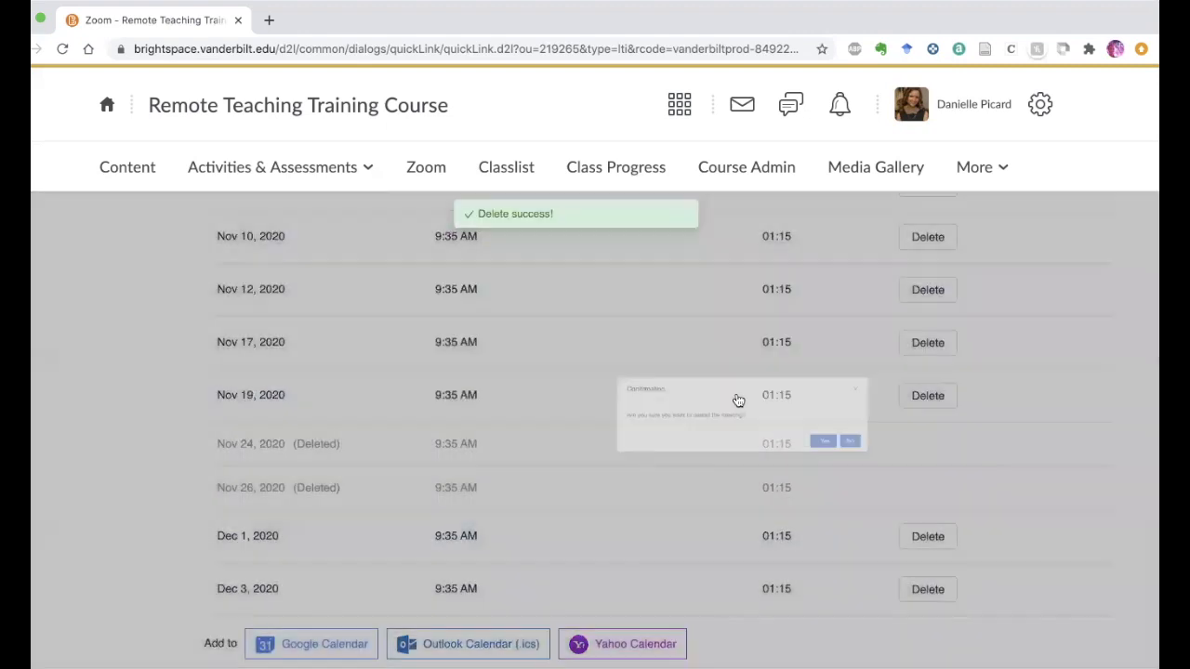
Delete the Nov 3, 2020 occurrence from the recurring class meeting
{"action": "scroll", "coordinate": [737, 401], "scroll_direction": "up", "scroll_amount": 3}
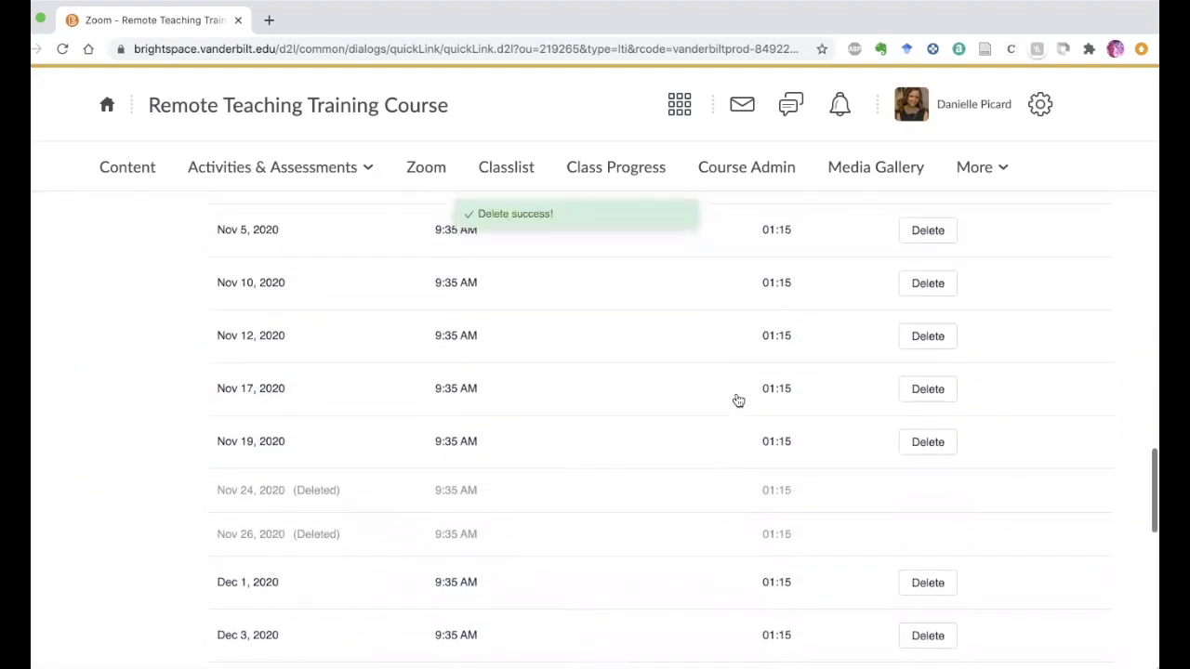
{"action": "scroll", "coordinate": [737, 401], "scroll_direction": "up", "scroll_amount": 3}
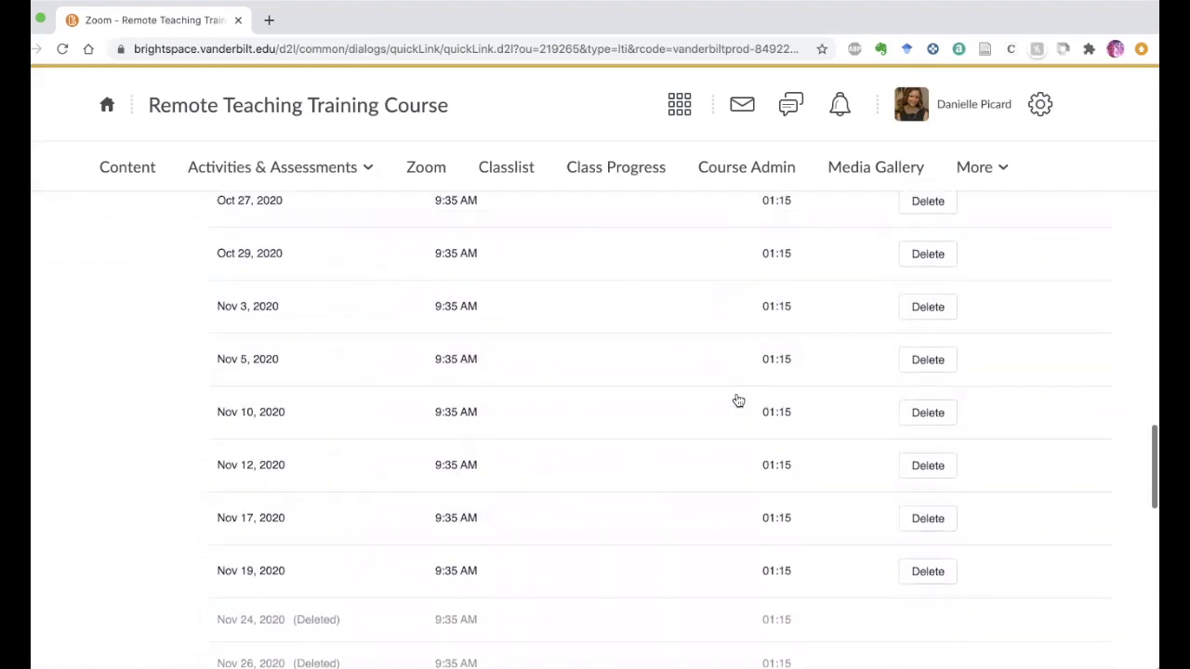
{"action": "scroll", "coordinate": [737, 401], "scroll_direction": "up", "scroll_amount": 1}
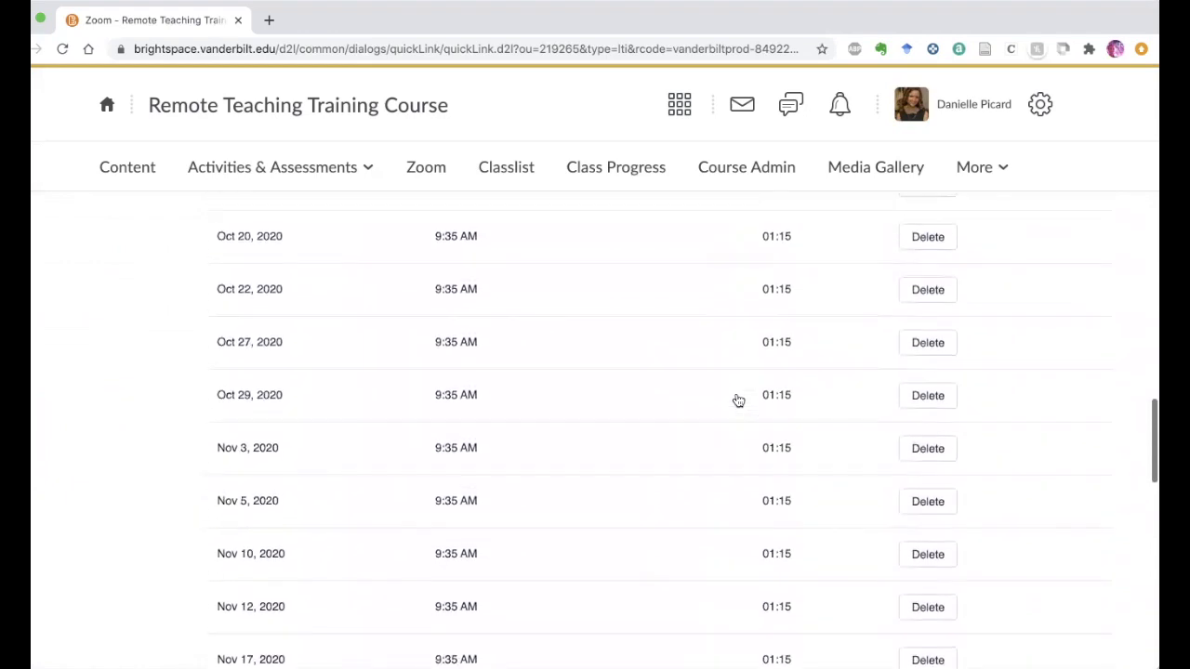
{"action": "left_click", "coordinate": [928, 450]}
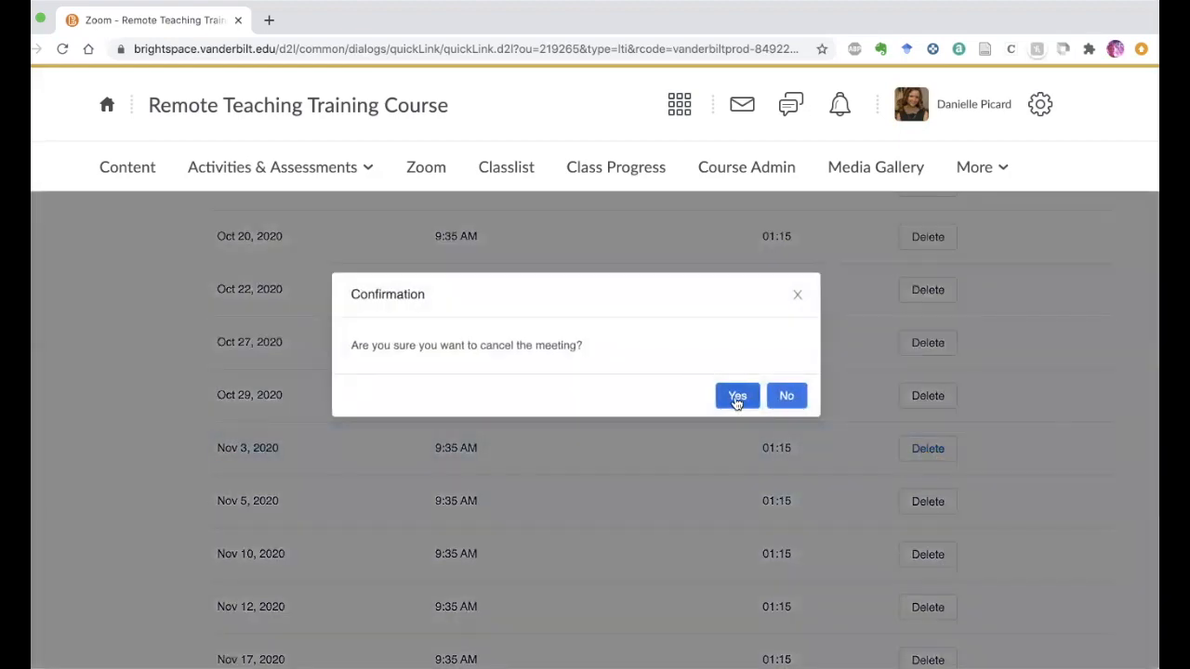
{"action": "left_click", "coordinate": [738, 398]}
Review the saved meeting's video, audio and meeting options and the choices for deleting, editing or starting it
{"action": "scroll", "coordinate": [571, 459], "scroll_direction": "down", "scroll_amount": 10}
{"action": "scroll", "coordinate": [571, 459], "scroll_direction": "down", "scroll_amount": 5}
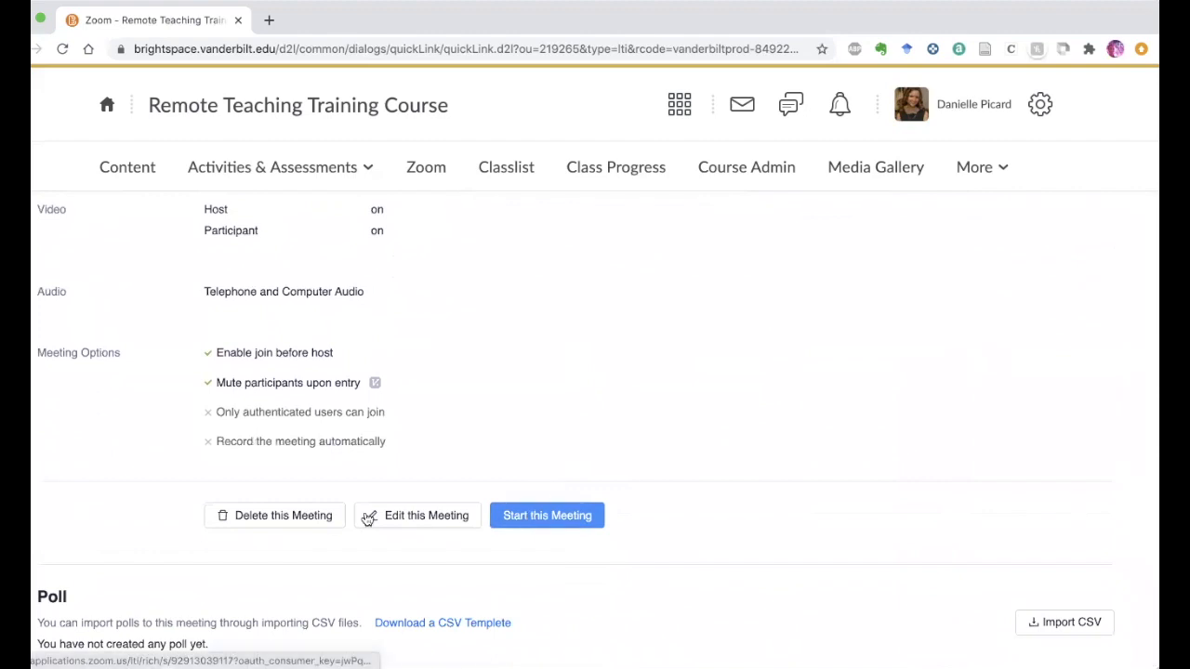
{"action": "scroll", "coordinate": [499, 471], "scroll_direction": "up", "scroll_amount": 3}
{"action": "scroll", "coordinate": [499, 470], "scroll_direction": "down", "scroll_amount": 3}
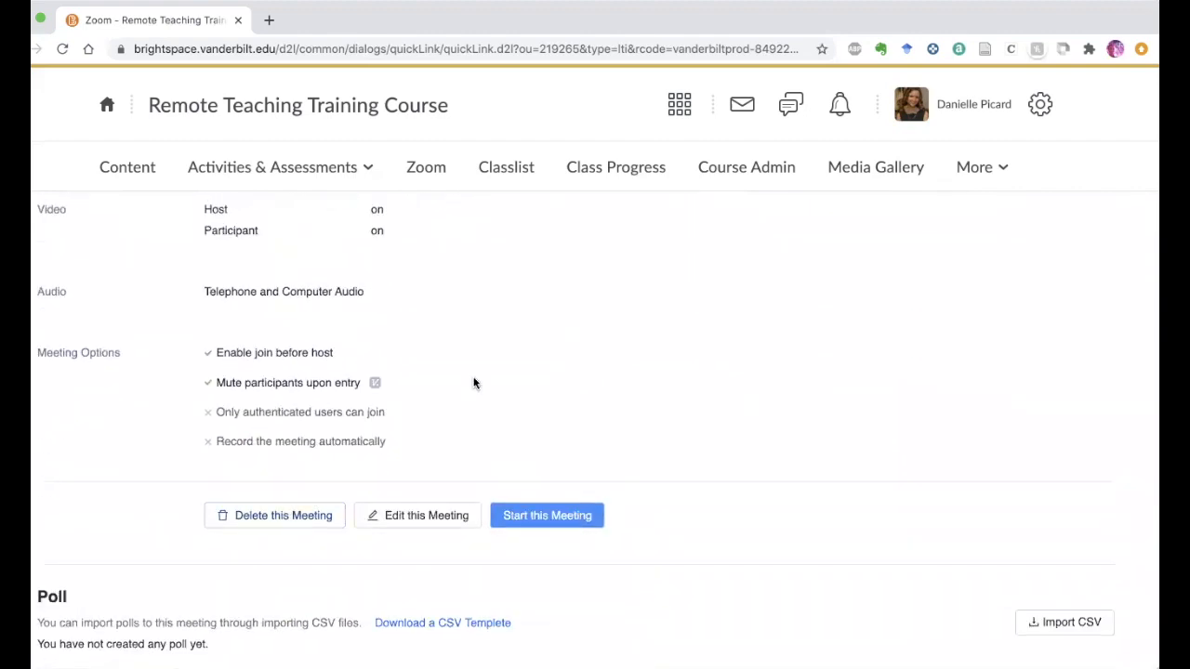
{"action": "scroll", "coordinate": [473, 383], "scroll_direction": "up", "scroll_amount": 5}
{"action": "scroll", "coordinate": [473, 381], "scroll_direction": "up", "scroll_amount": 15}
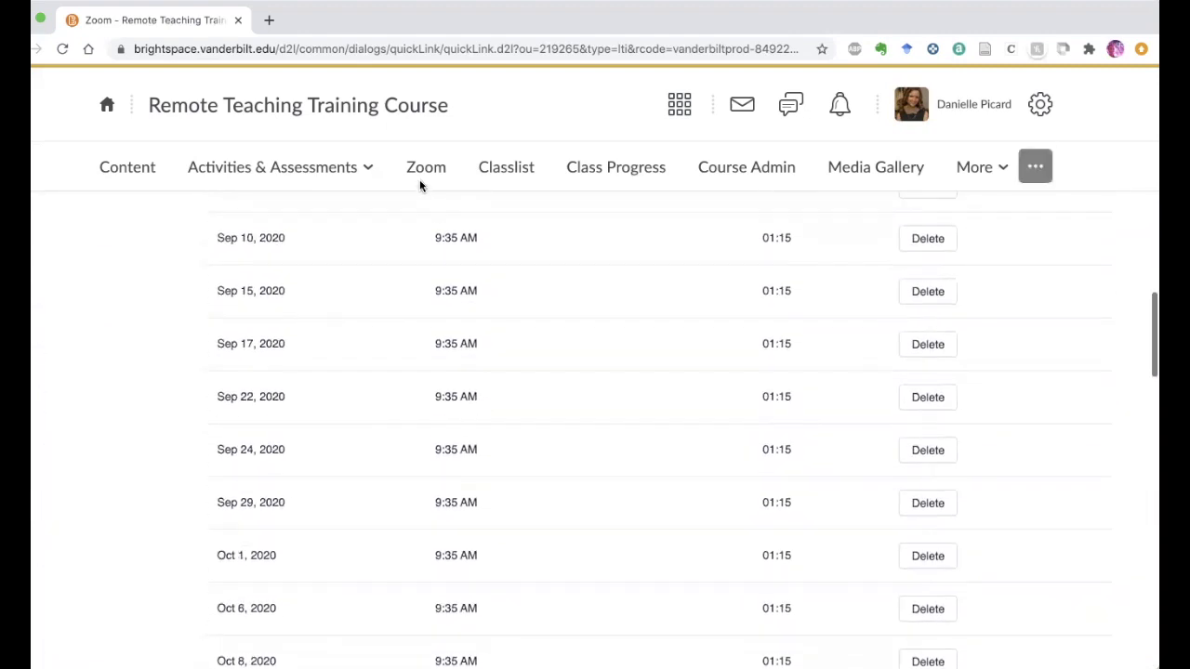
{"action": "scroll", "coordinate": [391, 265], "scroll_direction": "up", "scroll_amount": 1}
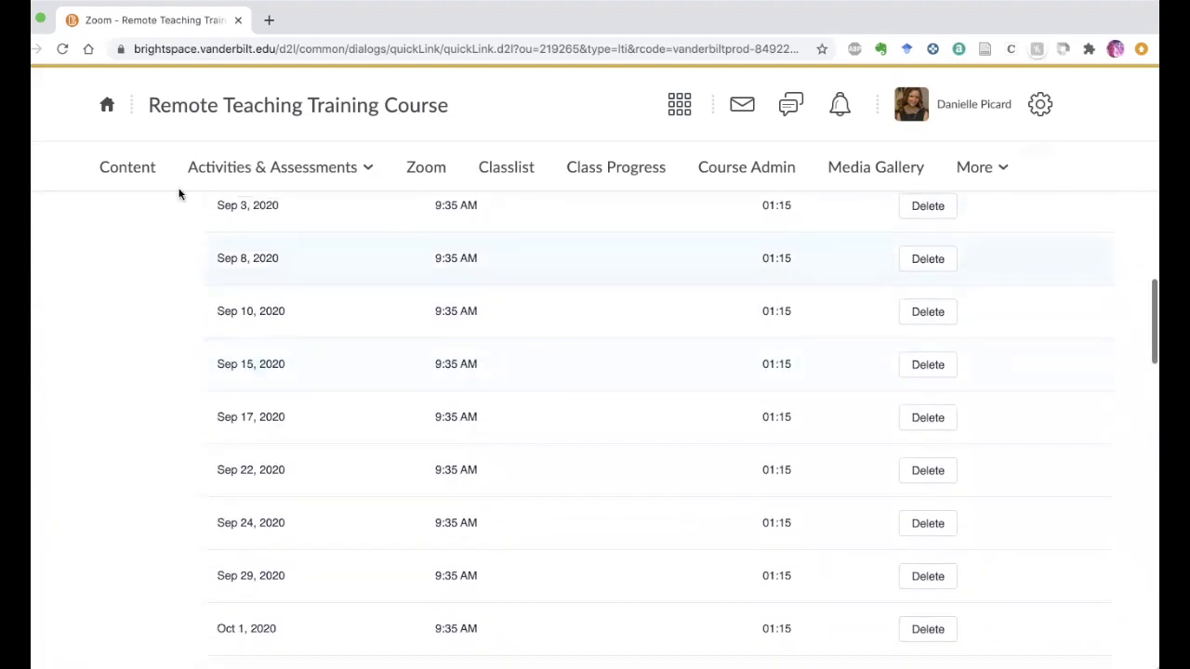
Go to the course homepage, then review the upcoming class meetings on the course's Zoom page
{"action": "left_click", "coordinate": [373, 108]}
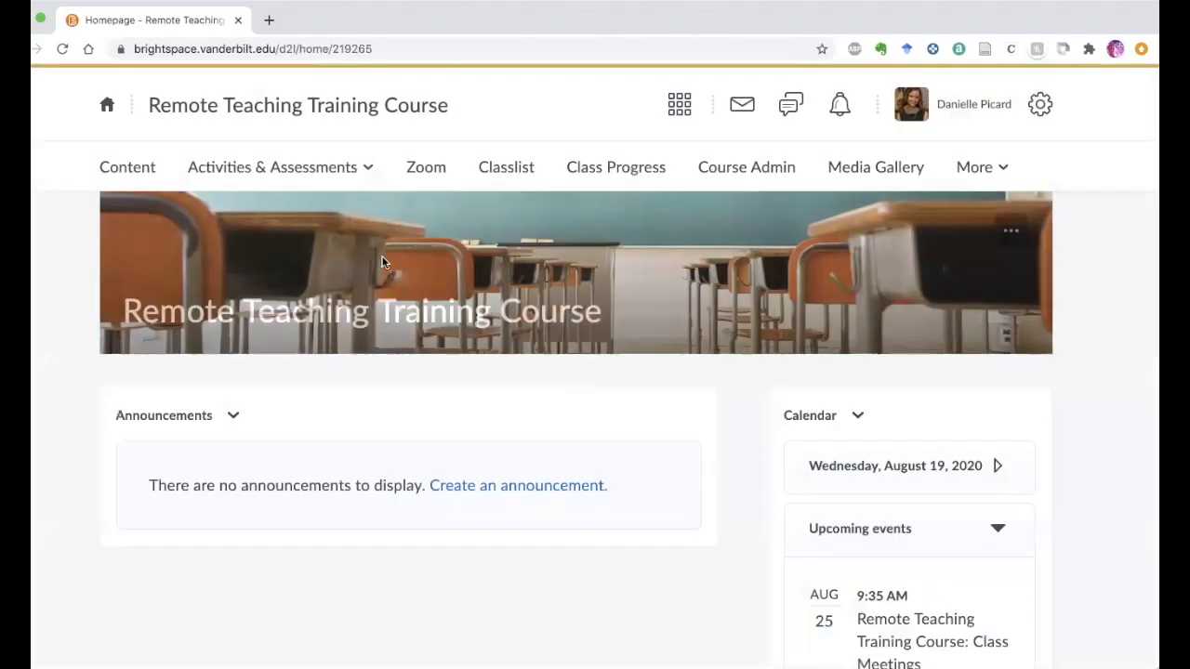
{"action": "left_click", "coordinate": [424, 167]}
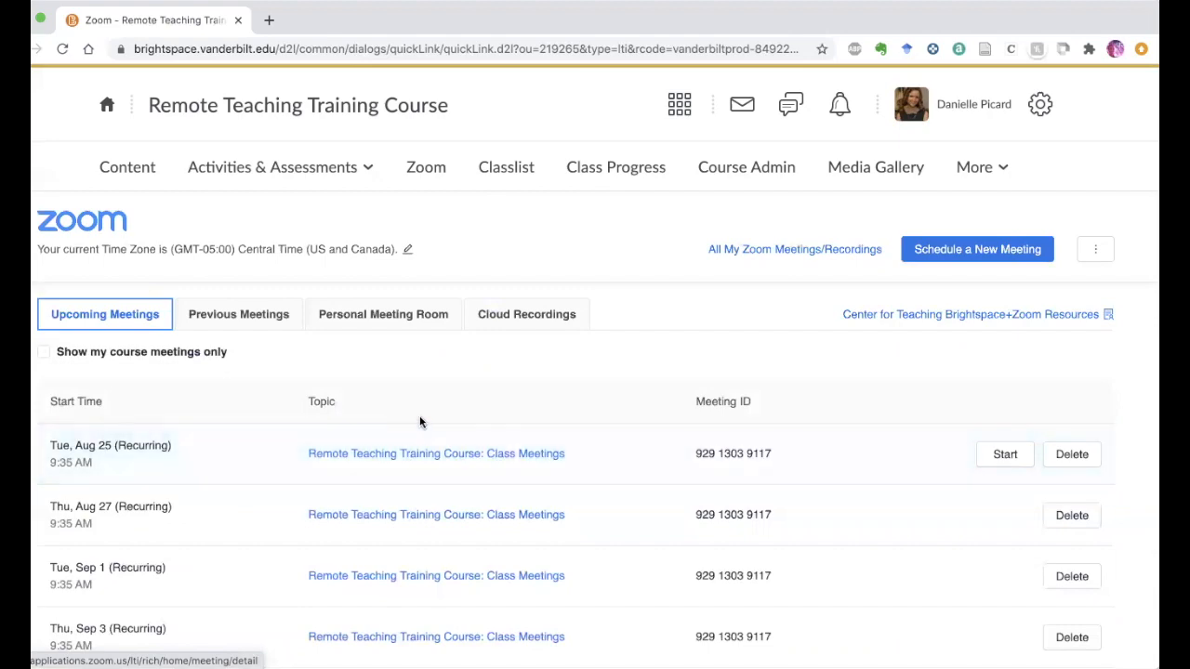
{"action": "scroll", "coordinate": [443, 528], "scroll_direction": "down", "scroll_amount": 5}
{"action": "scroll", "coordinate": [444, 527], "scroll_direction": "down", "scroll_amount": 2}
{"action": "scroll", "coordinate": [443, 525], "scroll_direction": "up", "scroll_amount": 4}
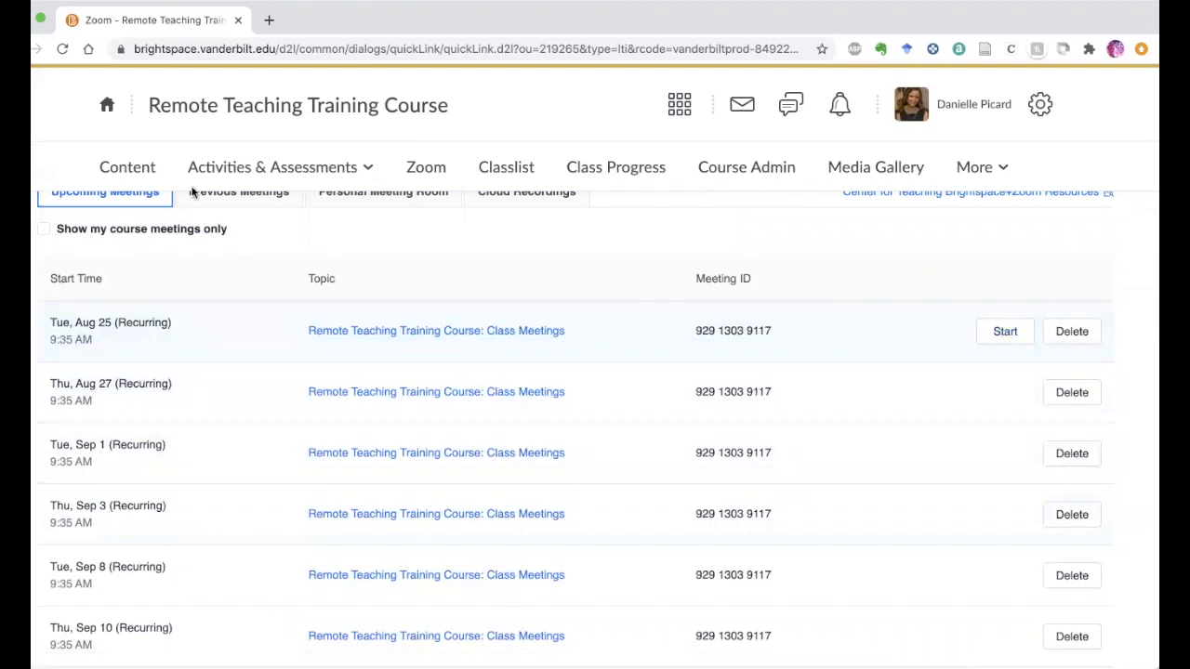
Open the "Class Meeting Monday 03/16/20" module in the course content and go to its topic list
{"action": "left_click", "coordinate": [143, 173]}
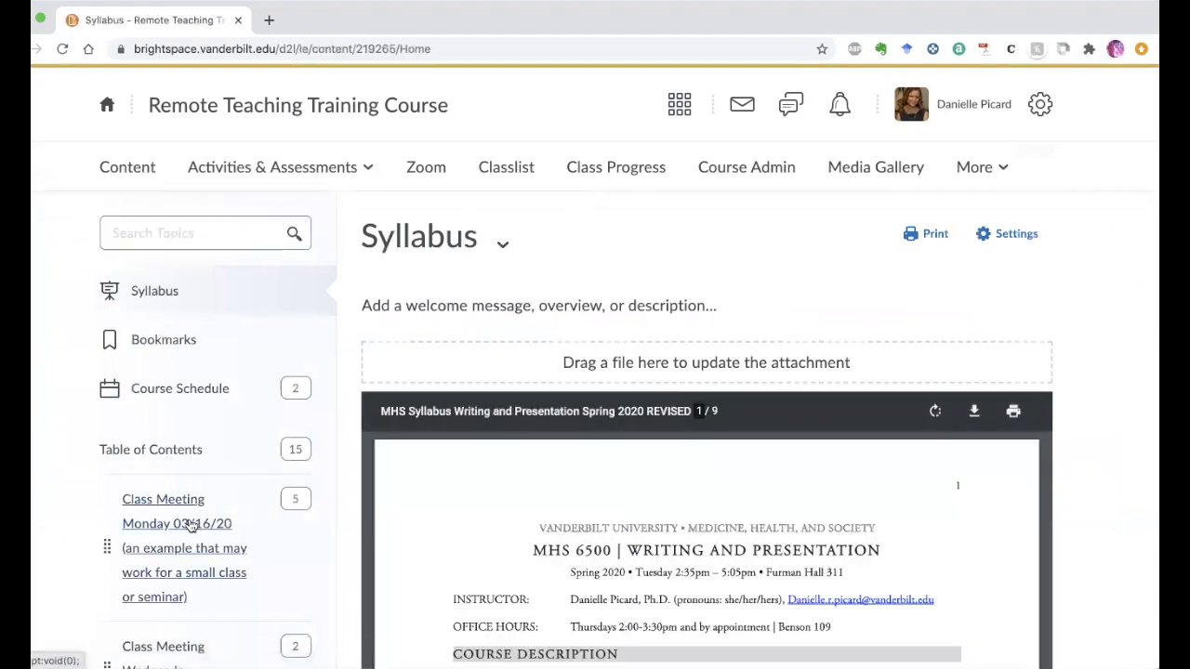
{"action": "left_click", "coordinate": [191, 525]}
{"action": "scroll", "coordinate": [551, 529], "scroll_direction": "down", "scroll_amount": 15}
{"action": "scroll", "coordinate": [551, 529], "scroll_direction": "up", "scroll_amount": 1}
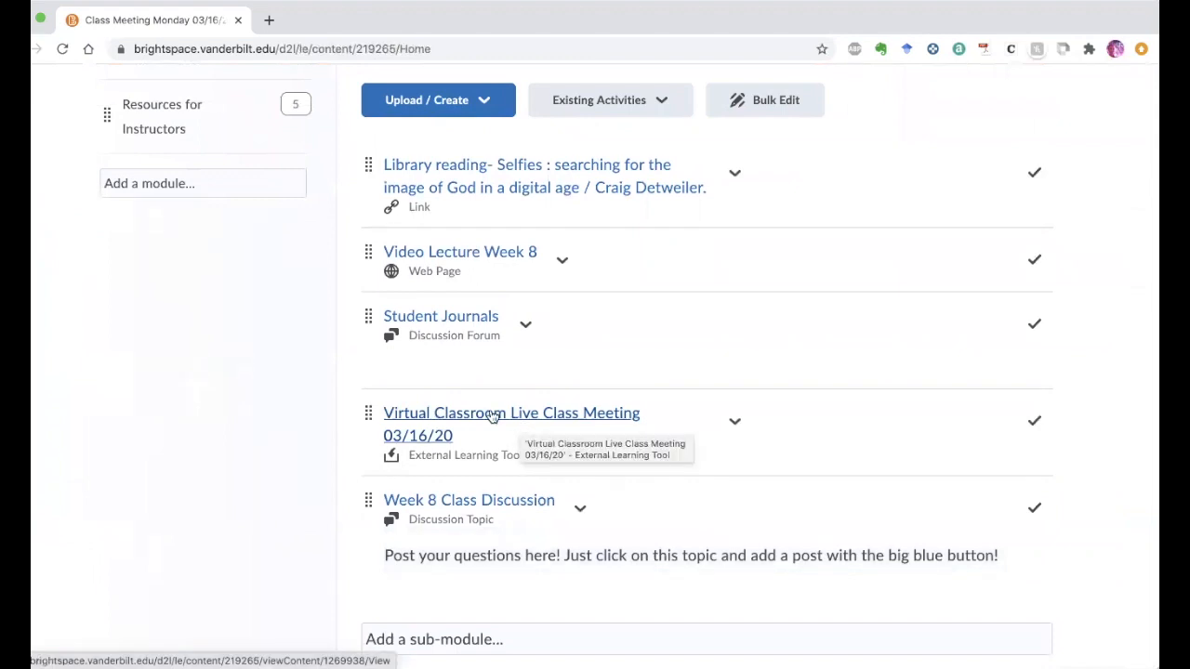
{"action": "scroll", "coordinate": [493, 415], "scroll_direction": "up", "scroll_amount": 1}
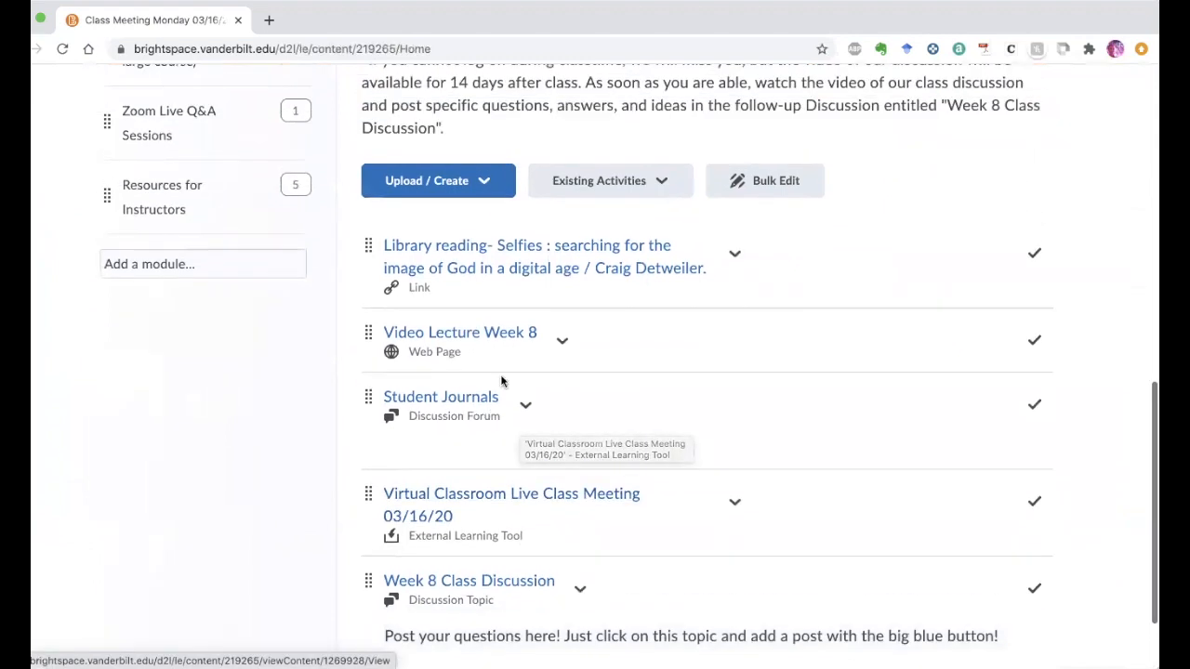
Search the external learning tools for "zoom" and add Zoom Meetings to the module as an existing activity
{"action": "left_click", "coordinate": [578, 188]}
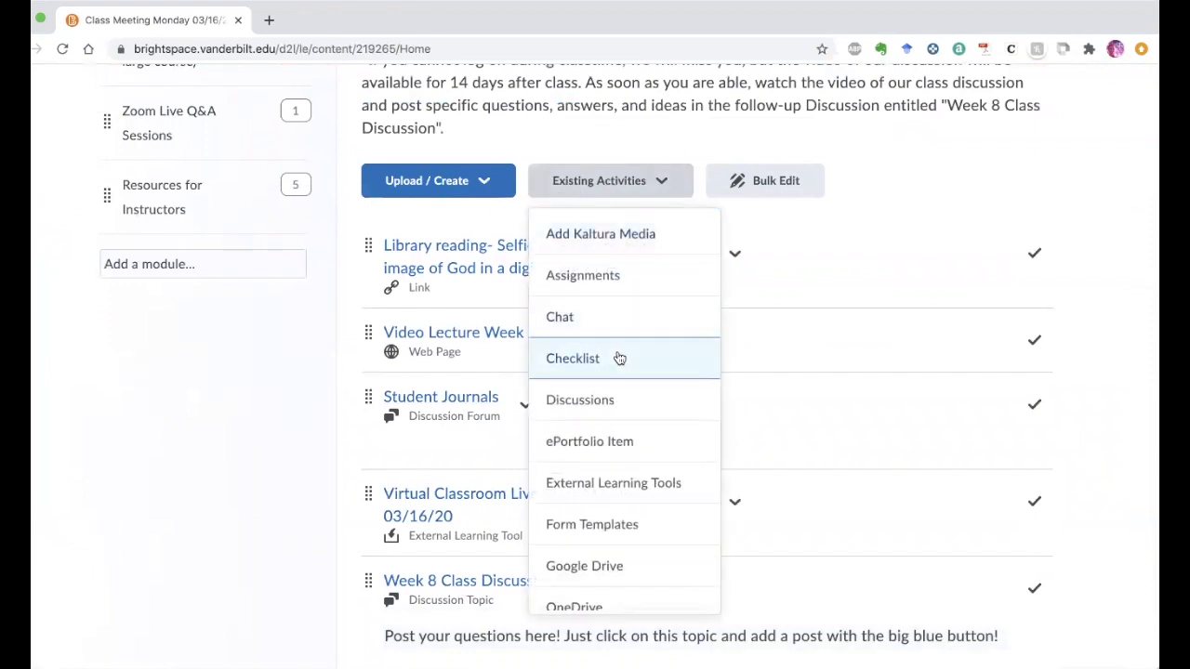
{"action": "scroll", "coordinate": [616, 358], "scroll_direction": "down", "scroll_amount": 1}
{"action": "left_click", "coordinate": [621, 446]}
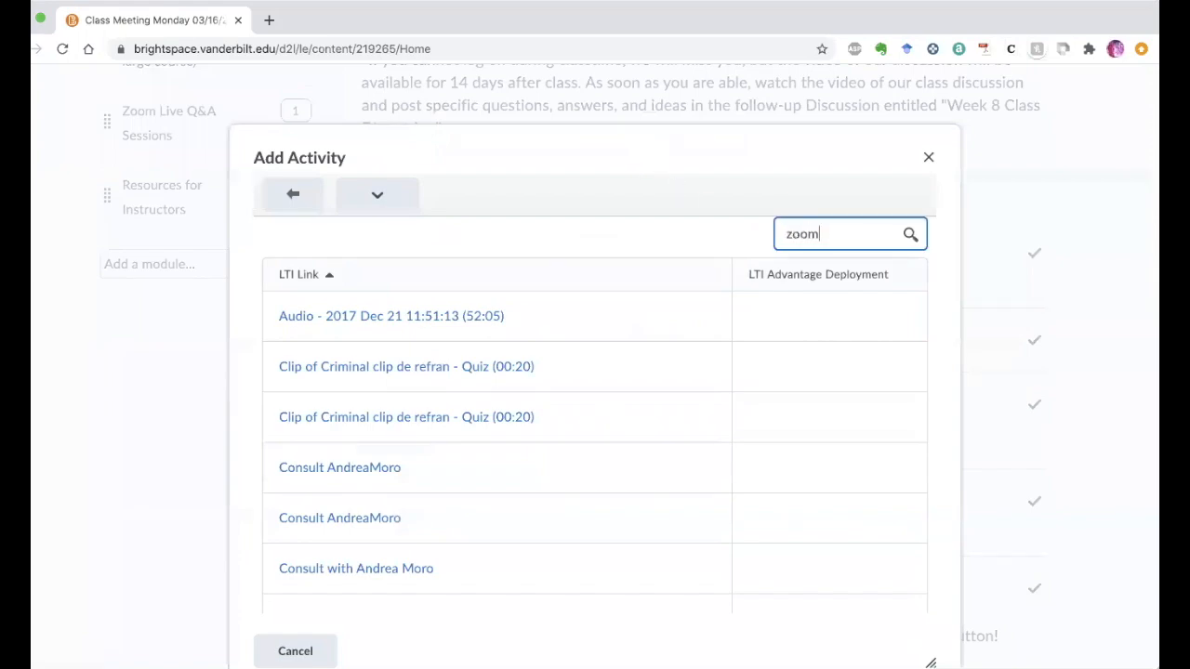
{"action": "key", "text": "Return"}
{"action": "left_click", "coordinate": [327, 315]}
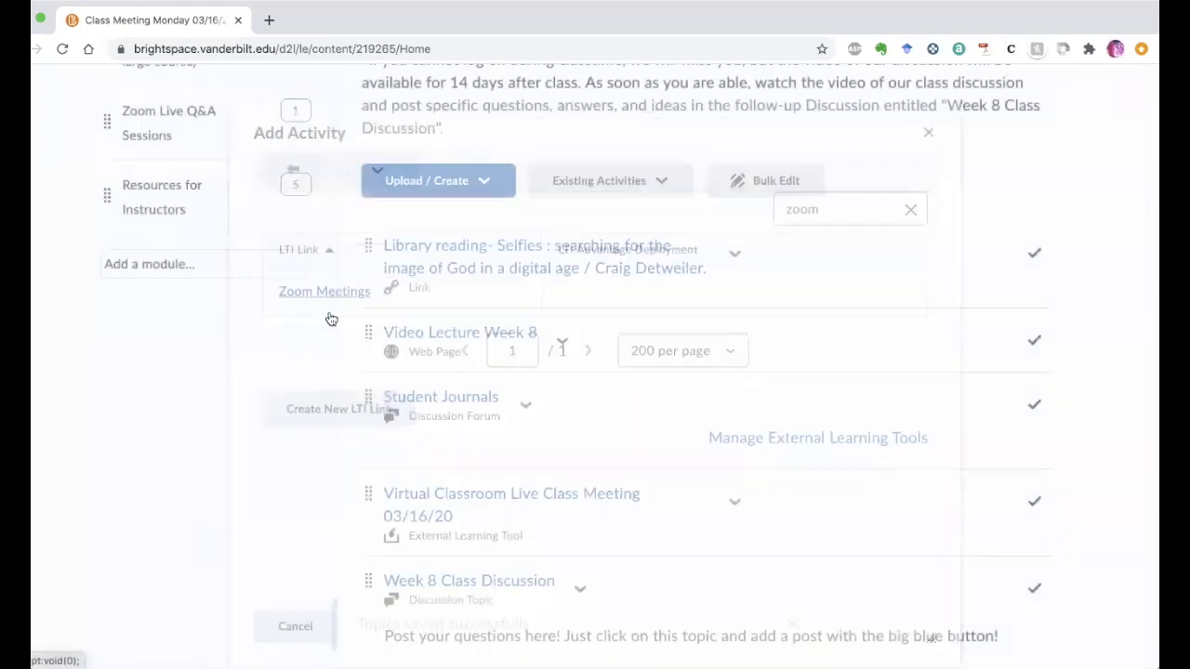
Open the newly added Zoom Meetings topic and examine its upcoming class meetings
{"action": "scroll", "coordinate": [576, 536], "scroll_direction": "down", "scroll_amount": 2}
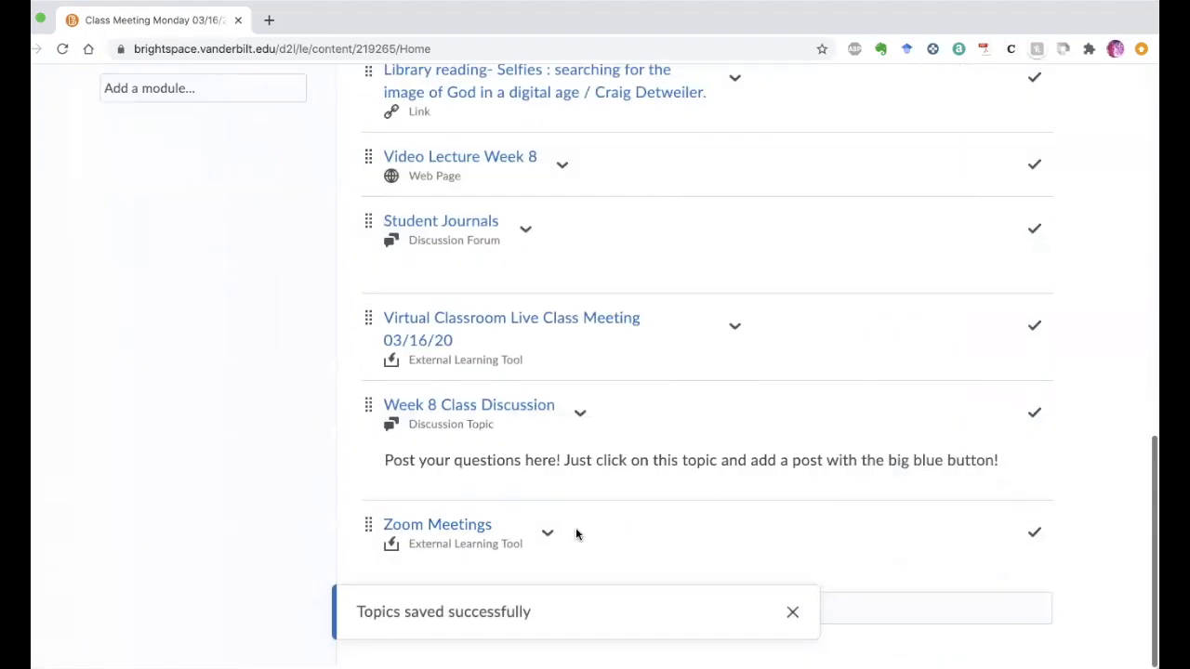
{"action": "left_click", "coordinate": [457, 528]}
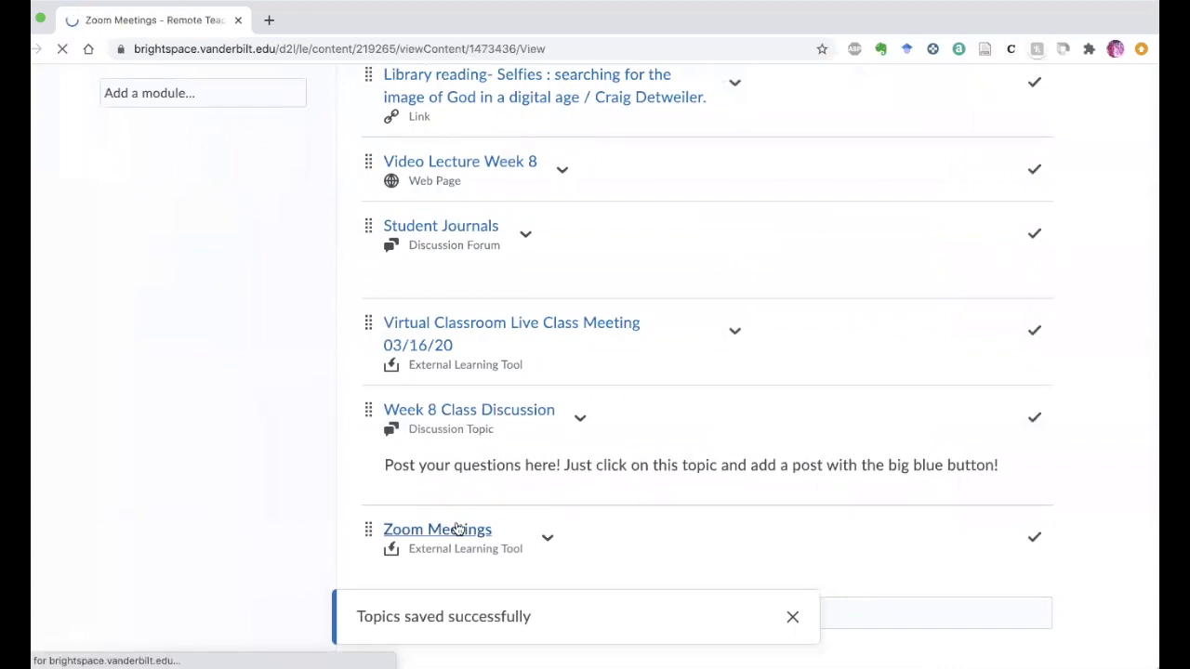
{"action": "scroll", "coordinate": [458, 529], "scroll_direction": "up", "scroll_amount": 5}
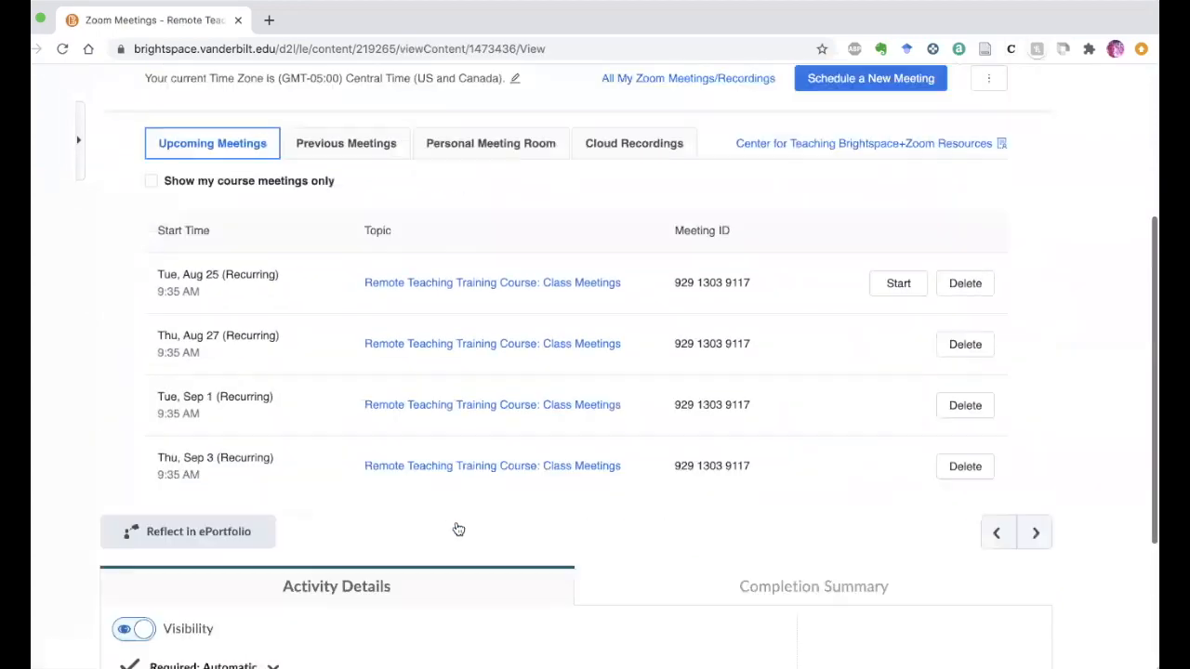
{"action": "scroll", "coordinate": [458, 529], "scroll_direction": "down", "scroll_amount": 1}
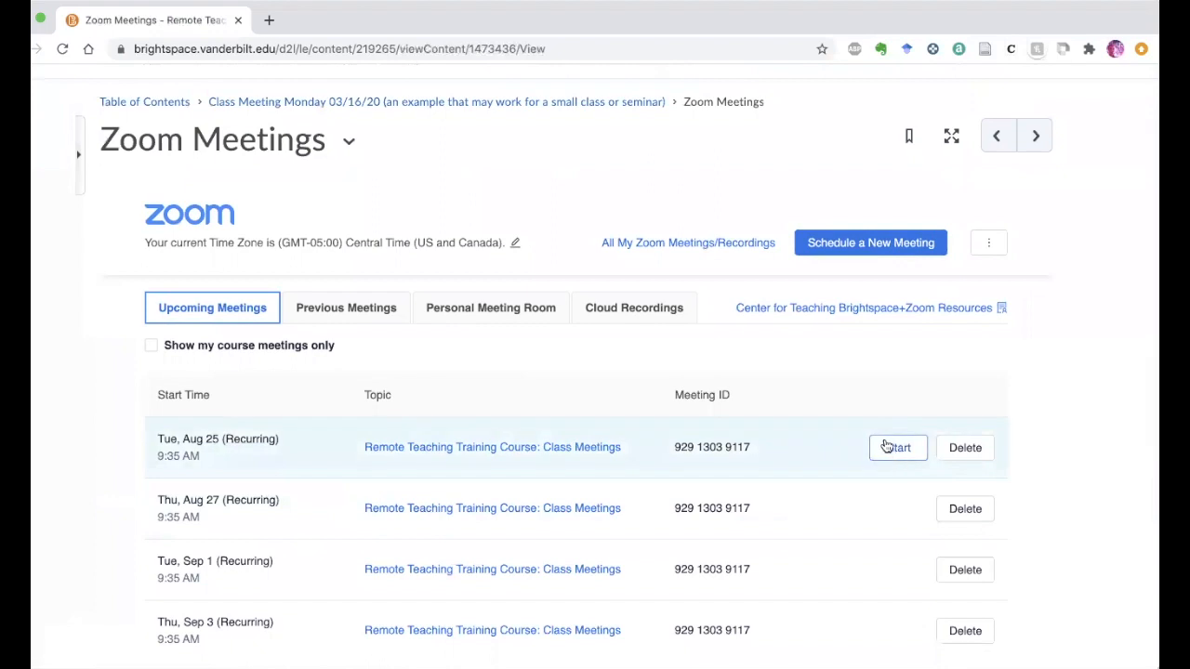